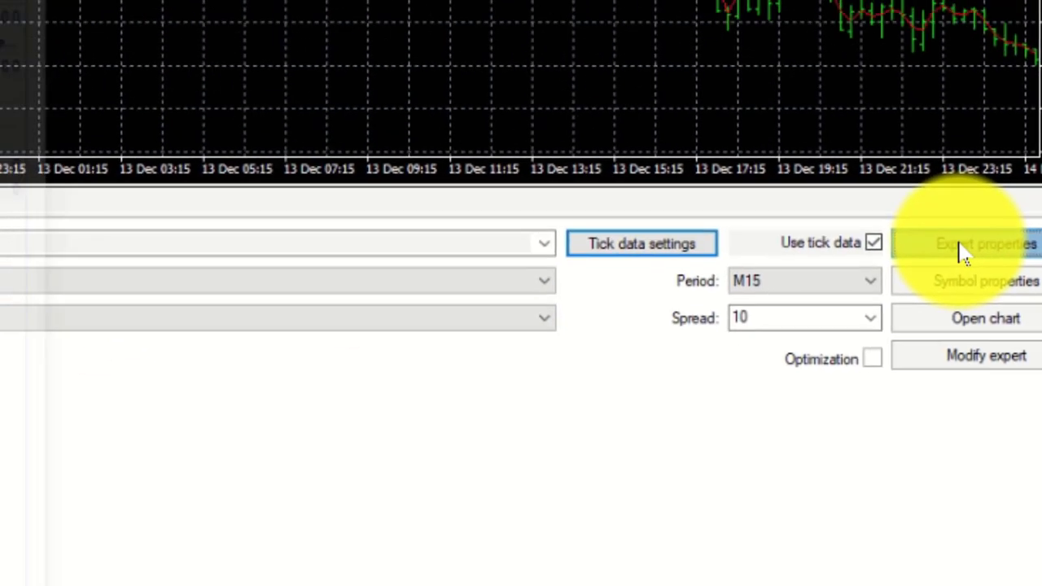
- Open the expert's input properties and mark Price Gap Size, Lot Increase Rate and Closure Level for optimization
click(916, 202)
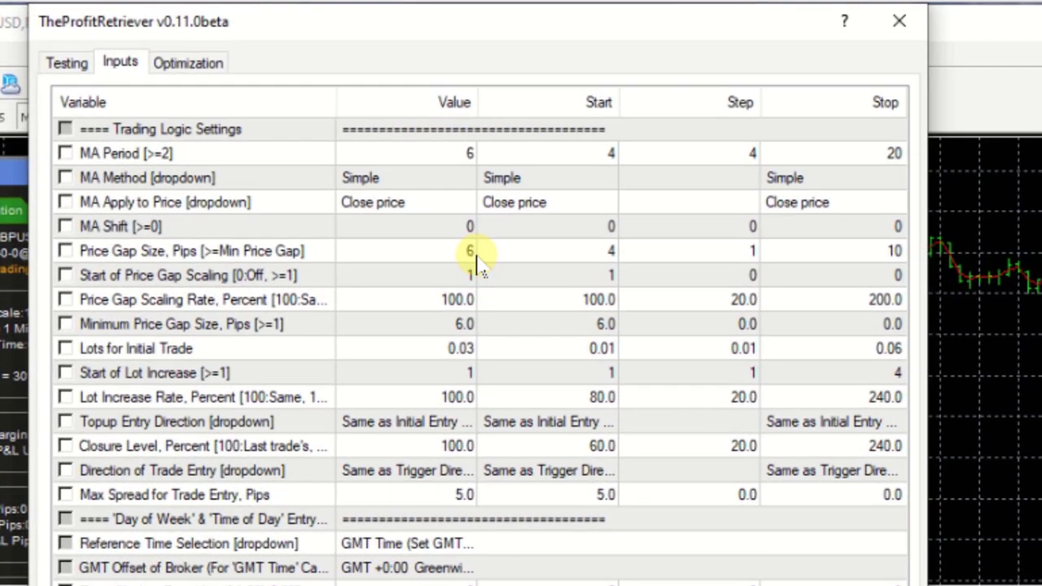
click(65, 252)
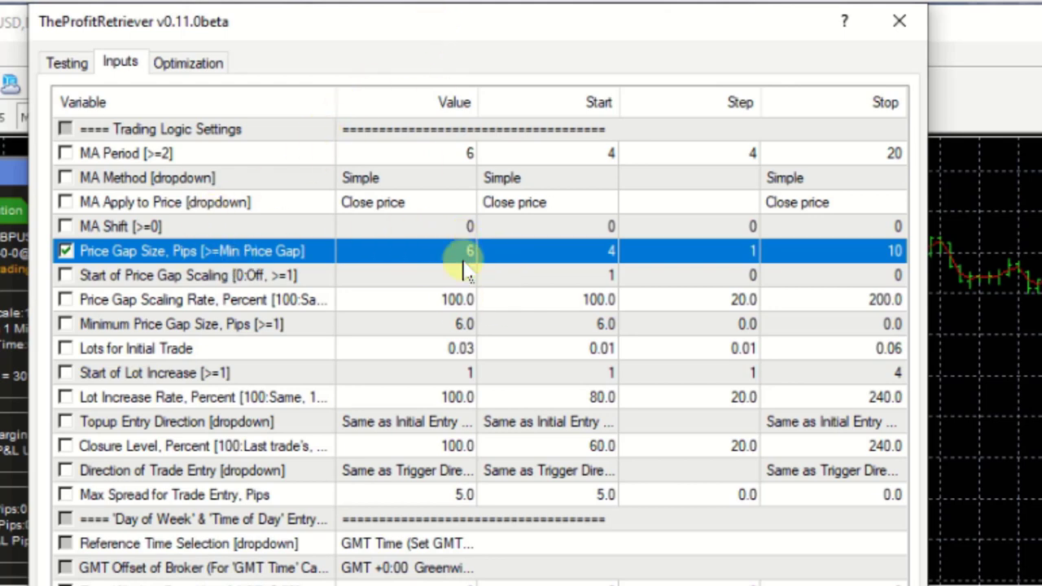
click(65, 398)
click(65, 398)
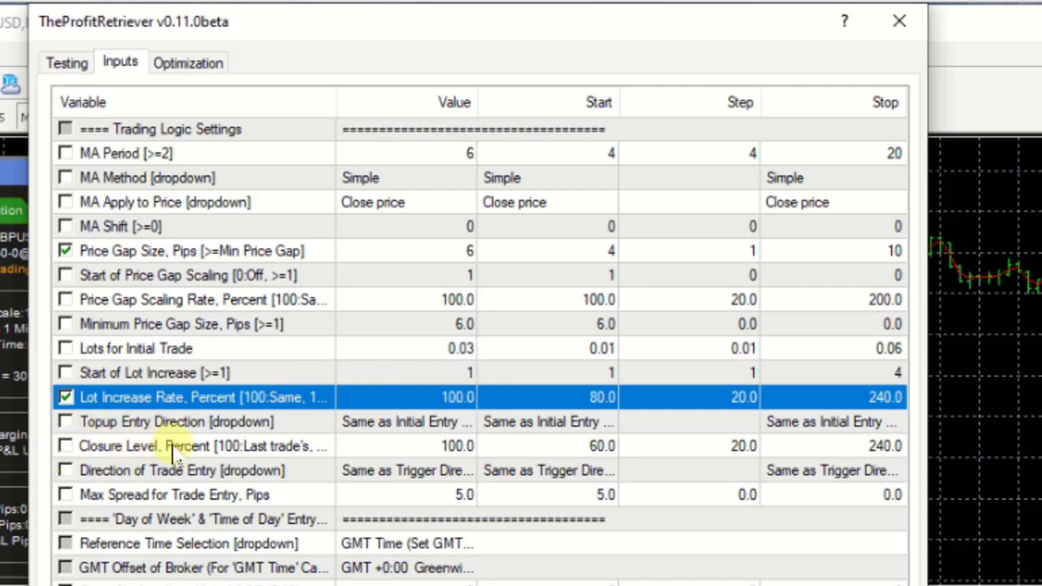
click(65, 447)
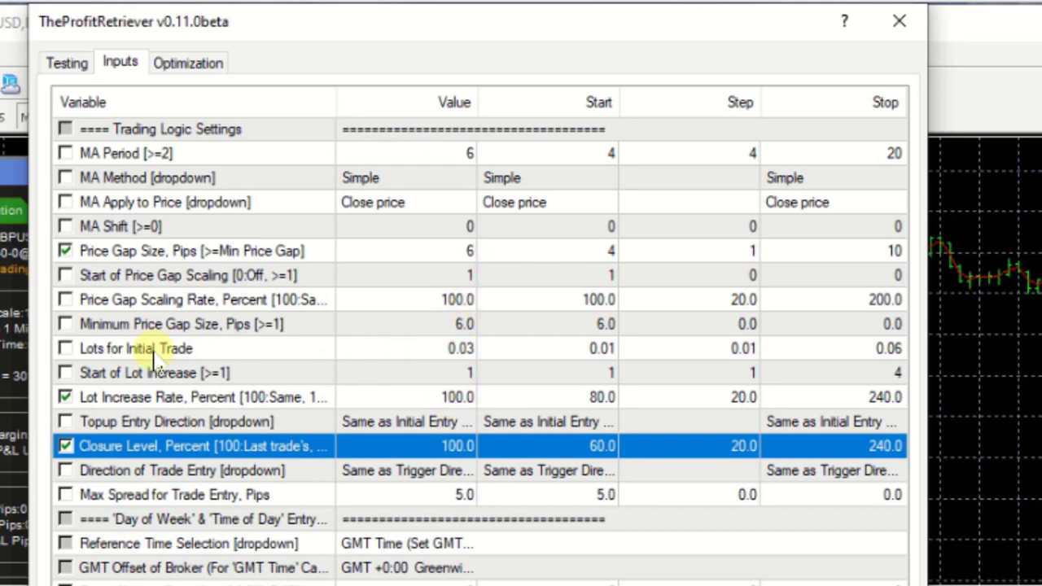
- Set the Lots for Initial Trade value to 0.01 and mark Start of Lot Increase for optimization
double_click(469, 348)
text(0.08)
key(BackSpace)
text(1)
click(513, 373)
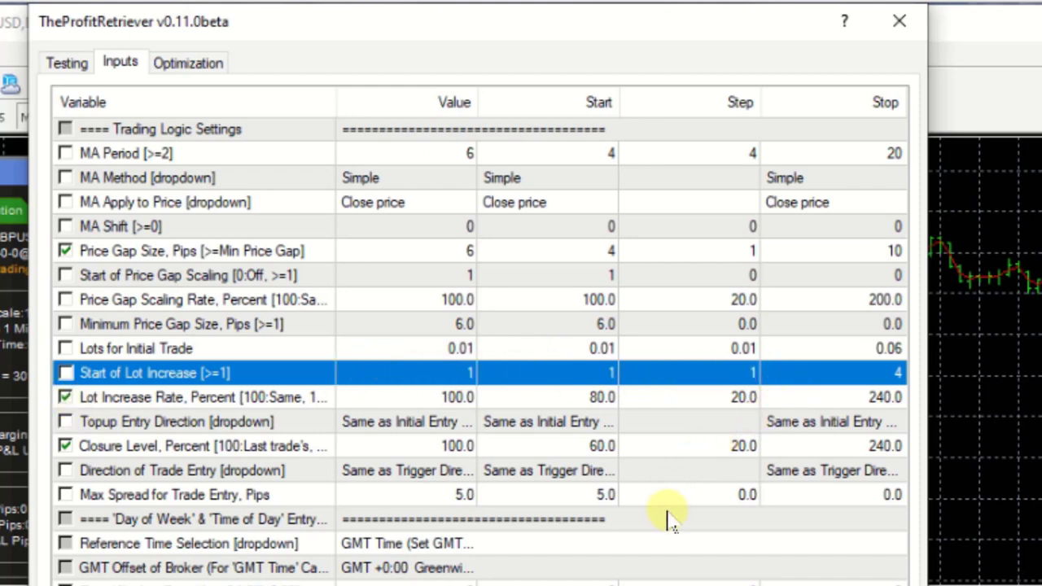
click(65, 373)
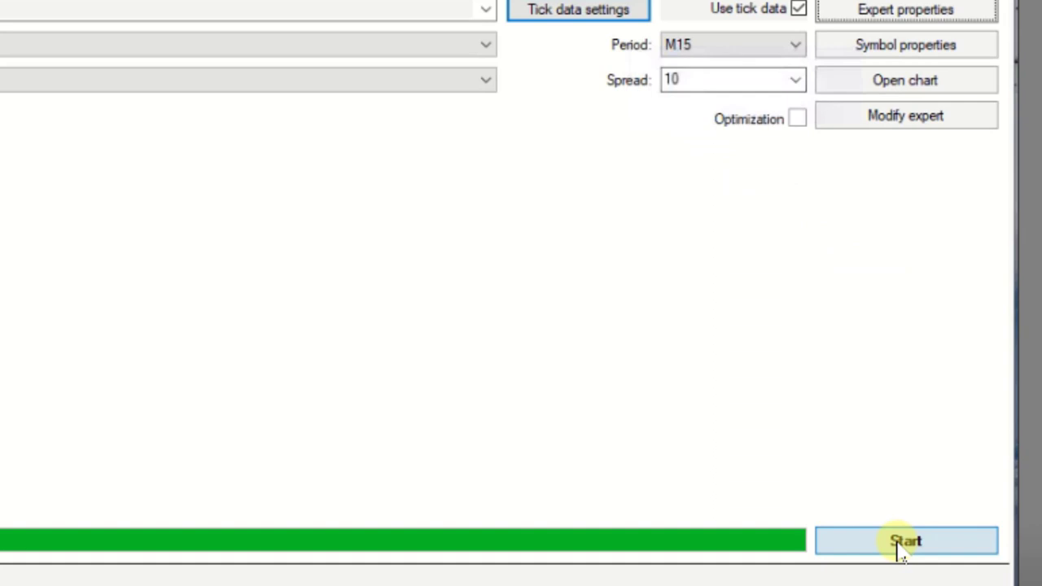
- Run the GBPUSD M15 backtest and inspect the first large peak on its balance and equity graph
click(902, 544)
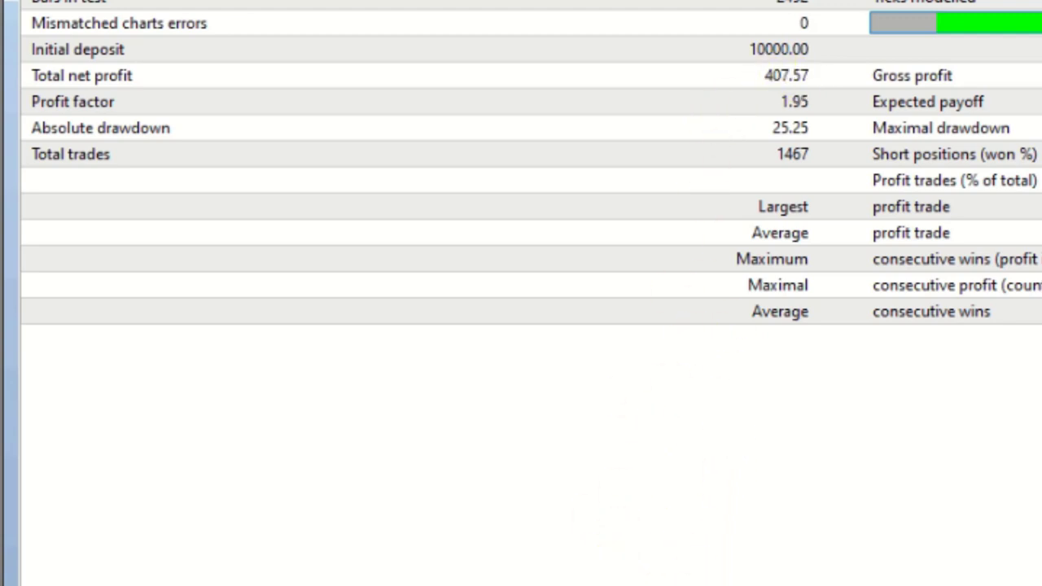
click(709, 580)
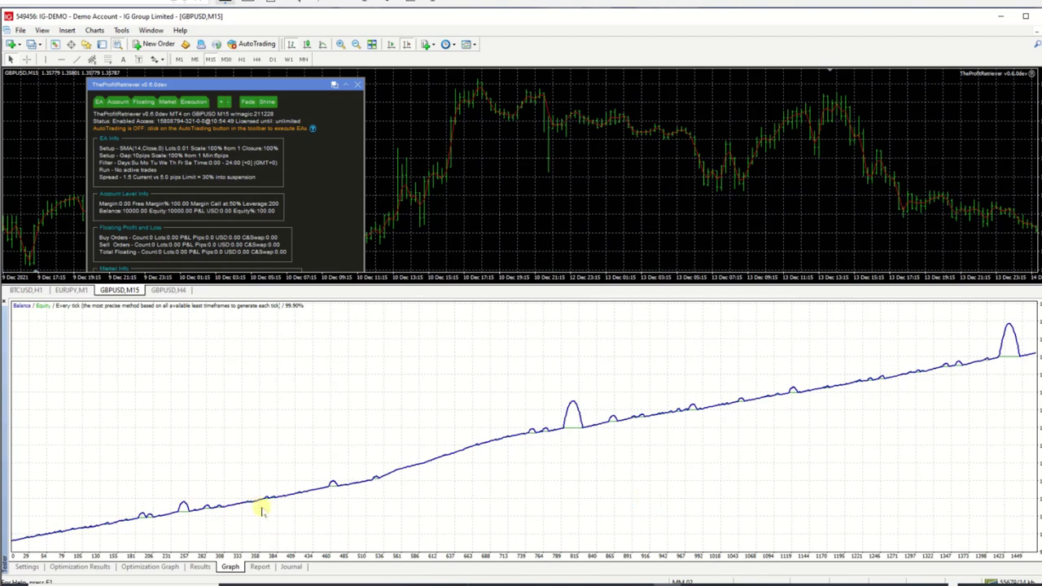
mouse_move(572, 404)
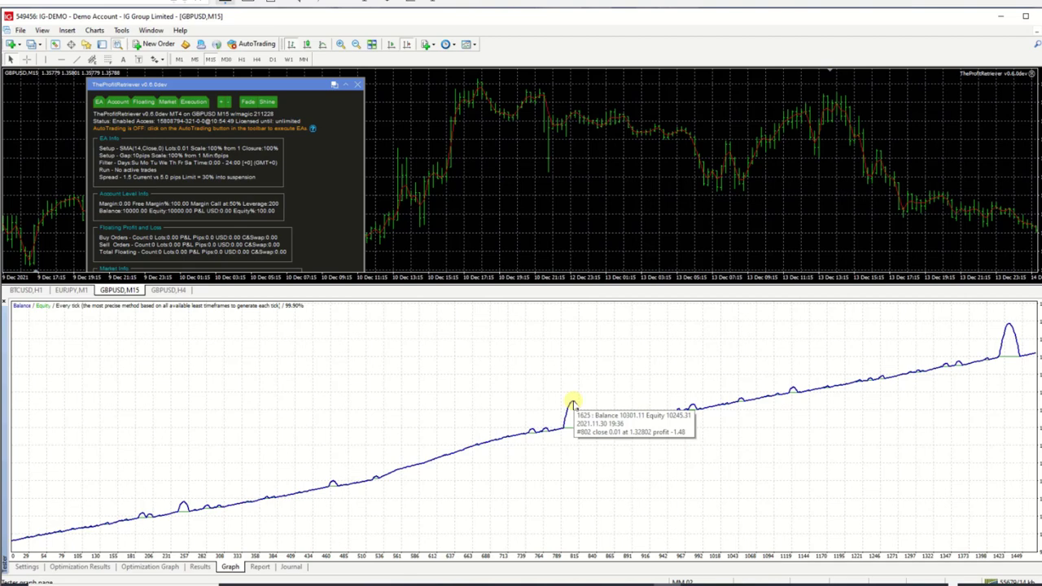
- Browse the backtest's trade results from the first orders through to about order 770, checking profit and balance
click(200, 568)
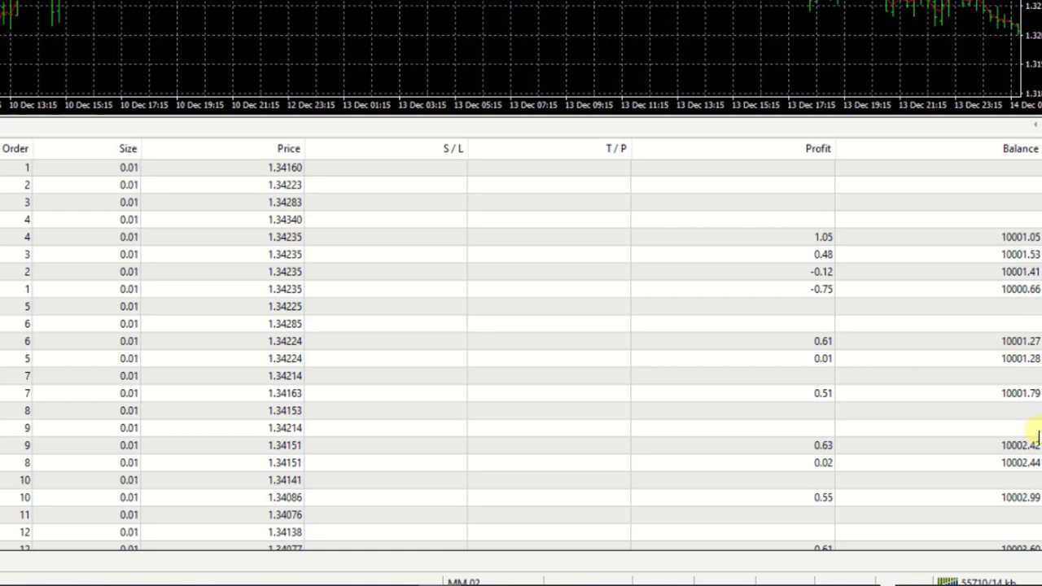
scroll(1039, 544, down, 7)
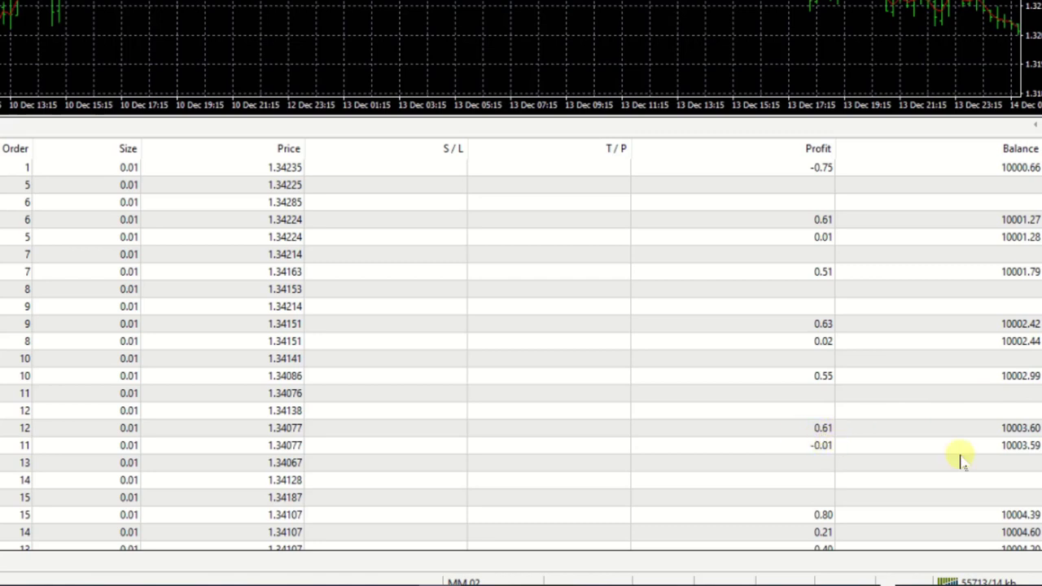
scroll(1037, 538, down, 3)
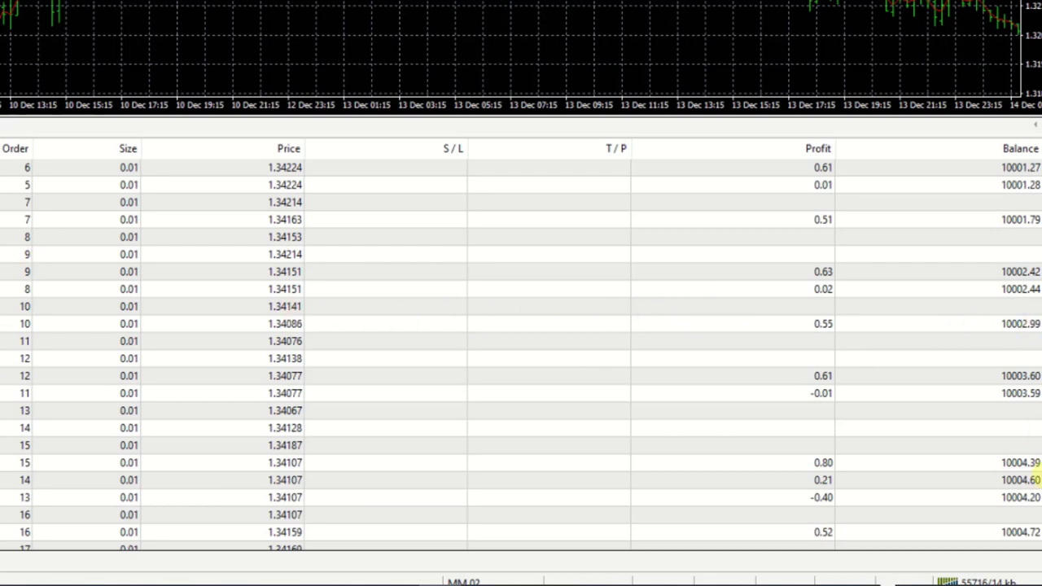
scroll(1018, 412, down, 4)
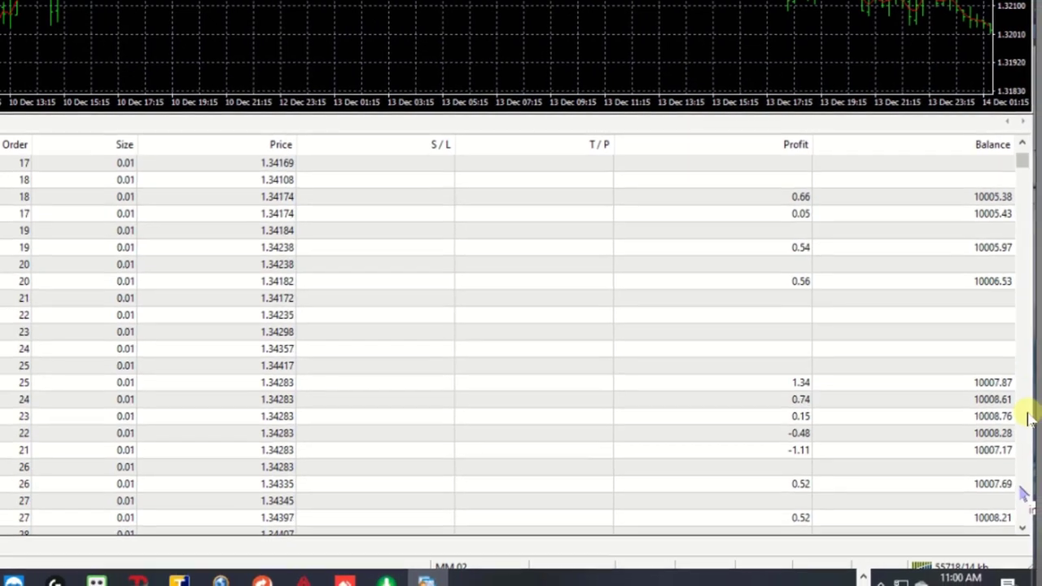
drag(1018, 412, 1018, 247)
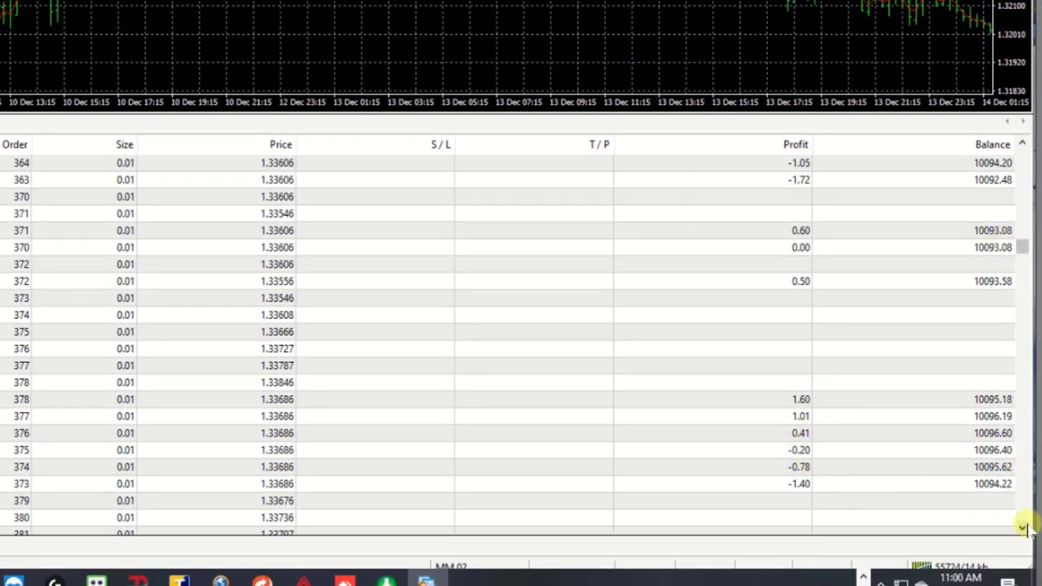
drag(1023, 521, 1024, 521)
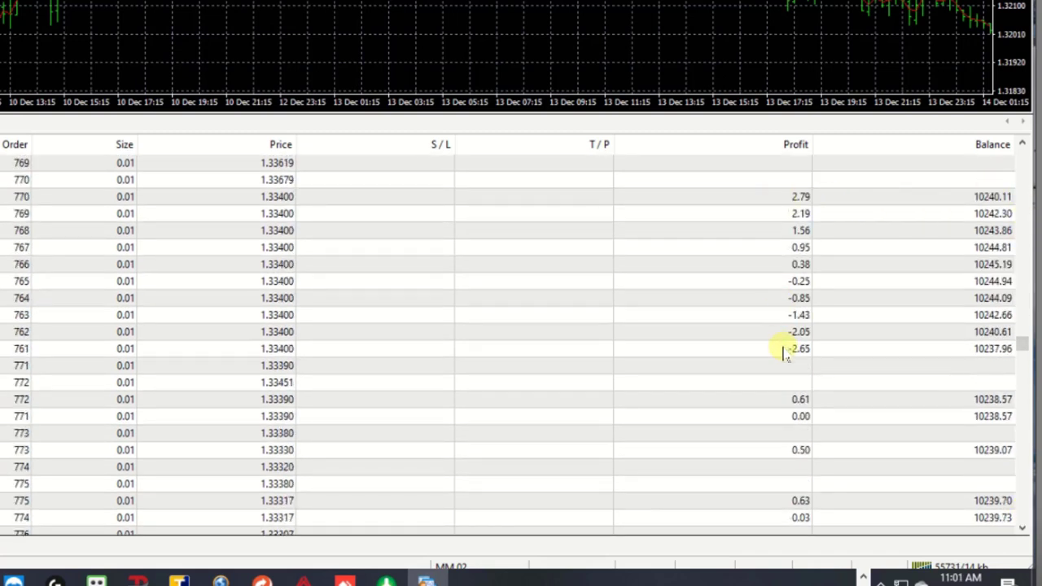
- Examine how the trade group of orders 761 to 770 opens and closes, along with the neighbouring orders
drag(1024, 145, 1023, 145)
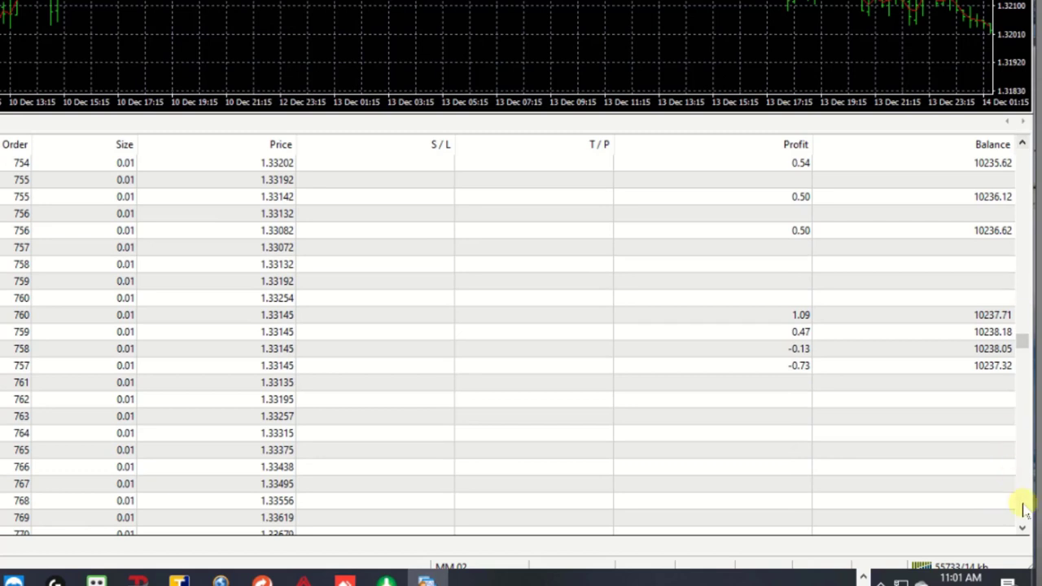
drag(1022, 531, 1023, 531)
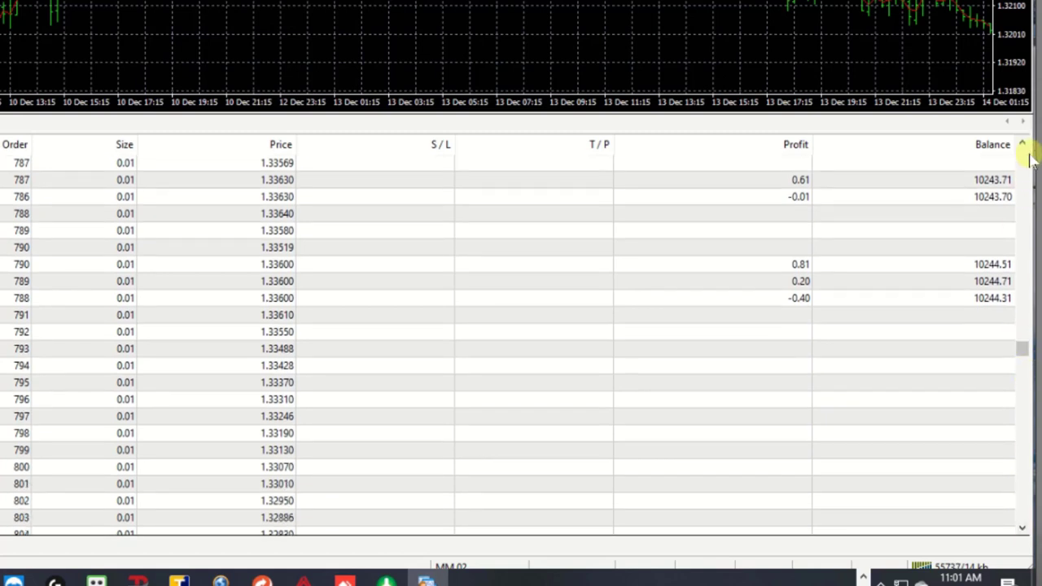
drag(1023, 145, 1023, 144)
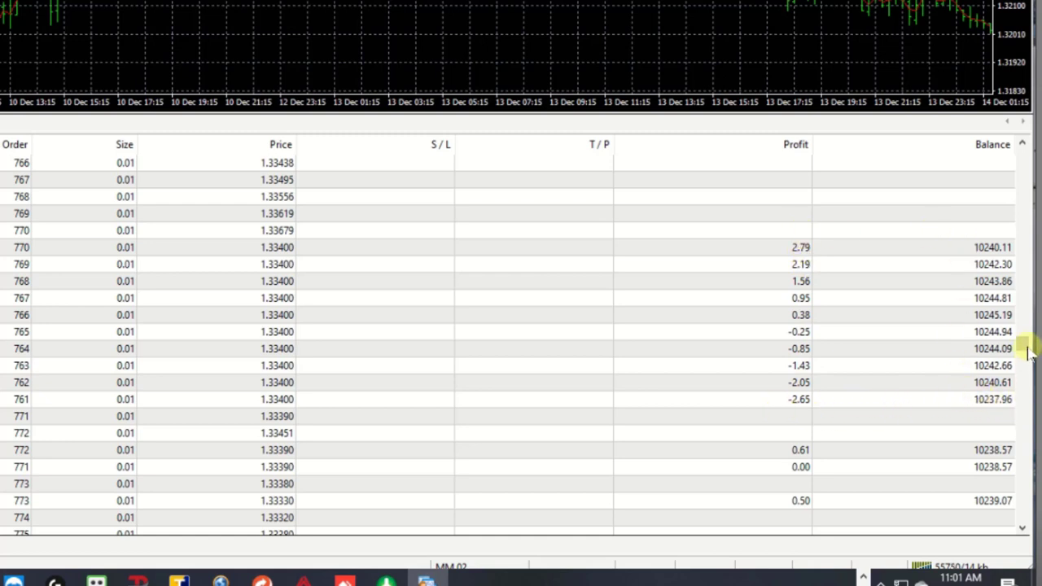
click(1023, 144)
click(1022, 145)
click(1022, 144)
click(1023, 144)
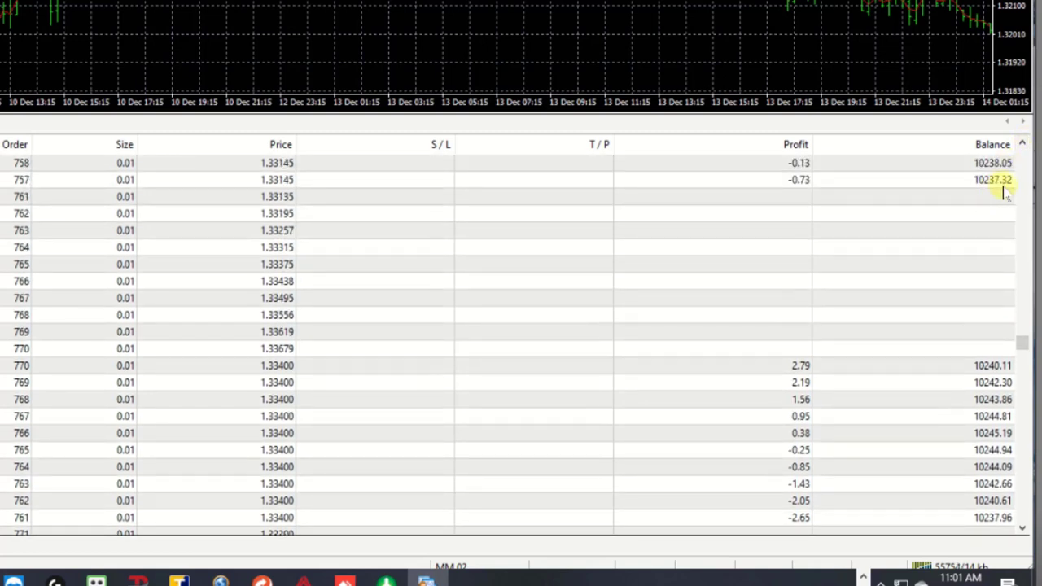
click(1023, 534)
click(1023, 534)
click(1023, 533)
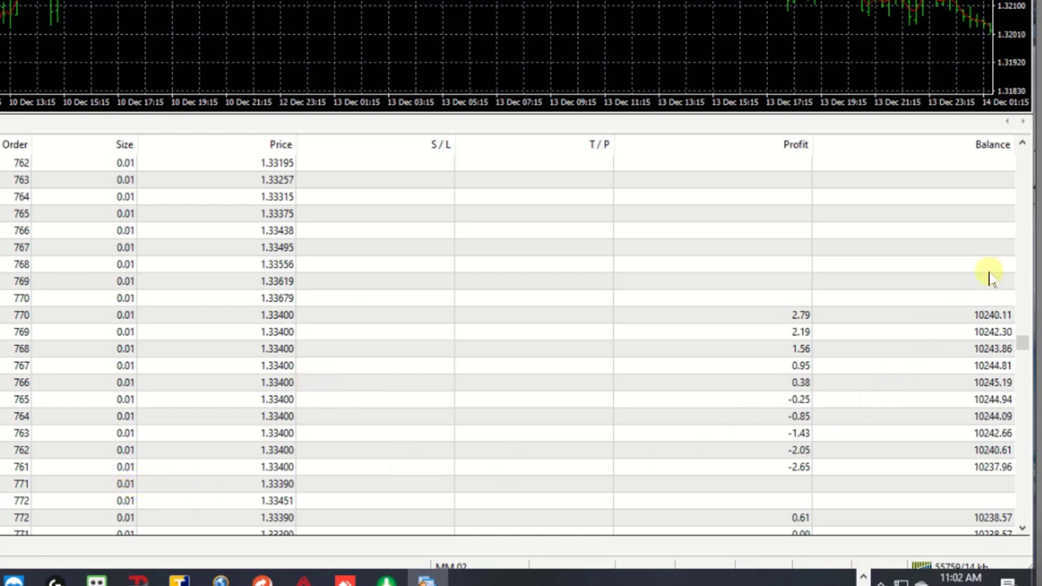
drag(1024, 533, 1024, 531)
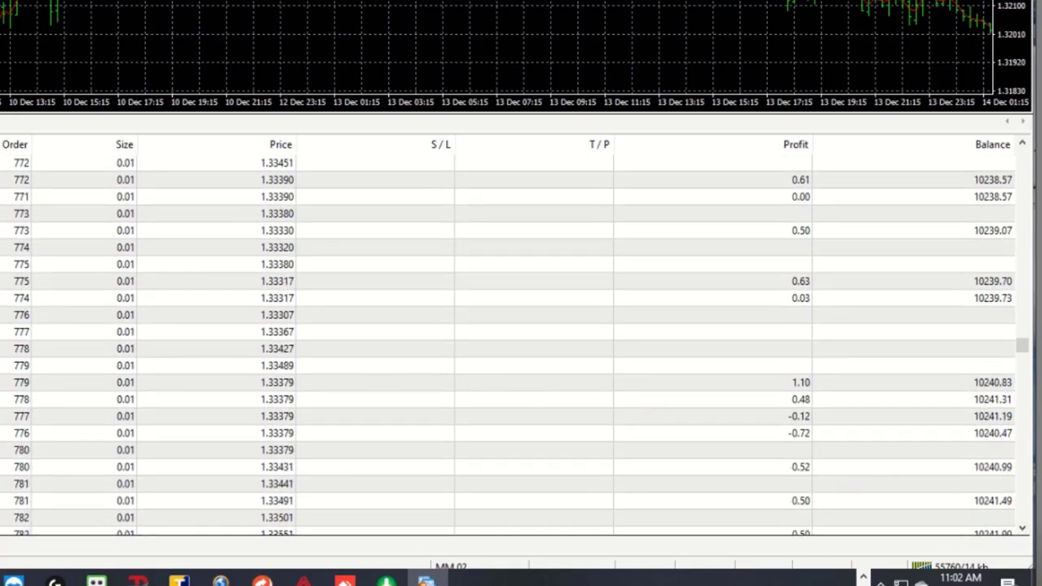
- Review the backtest report, balance graph and trade results, including the last large peak on the graph
click(321, 538)
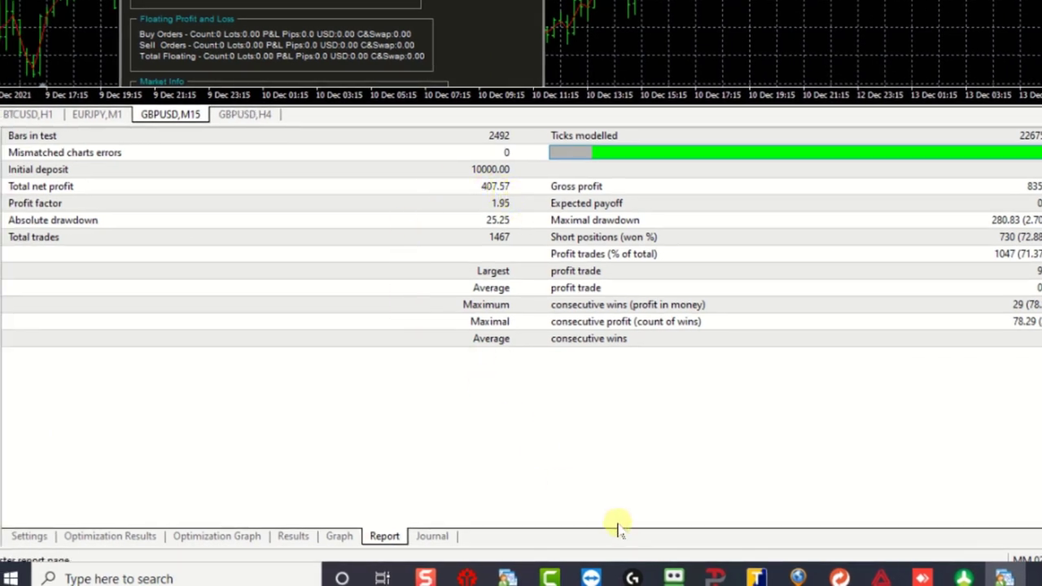
click(339, 536)
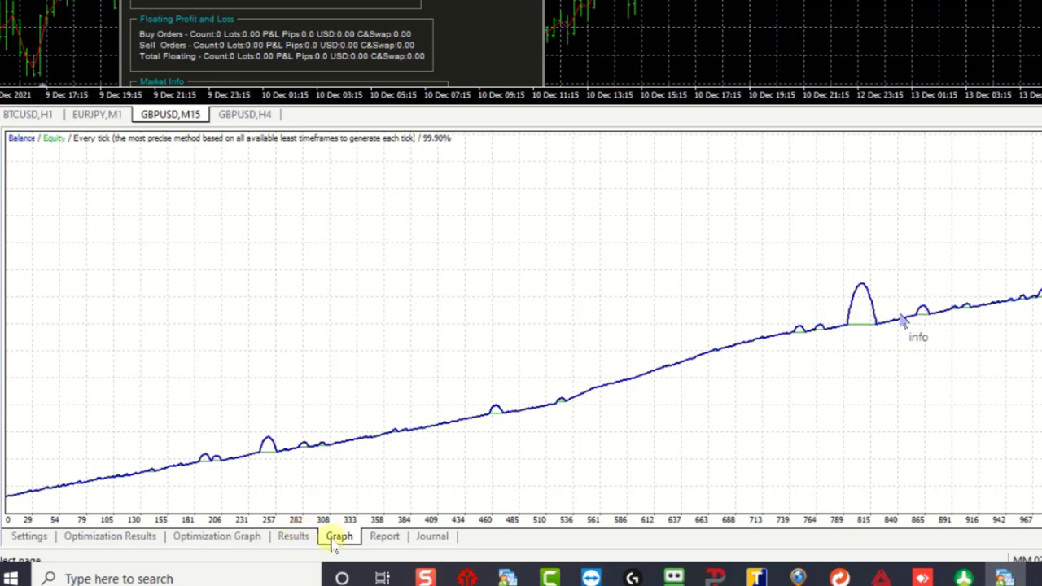
click(294, 536)
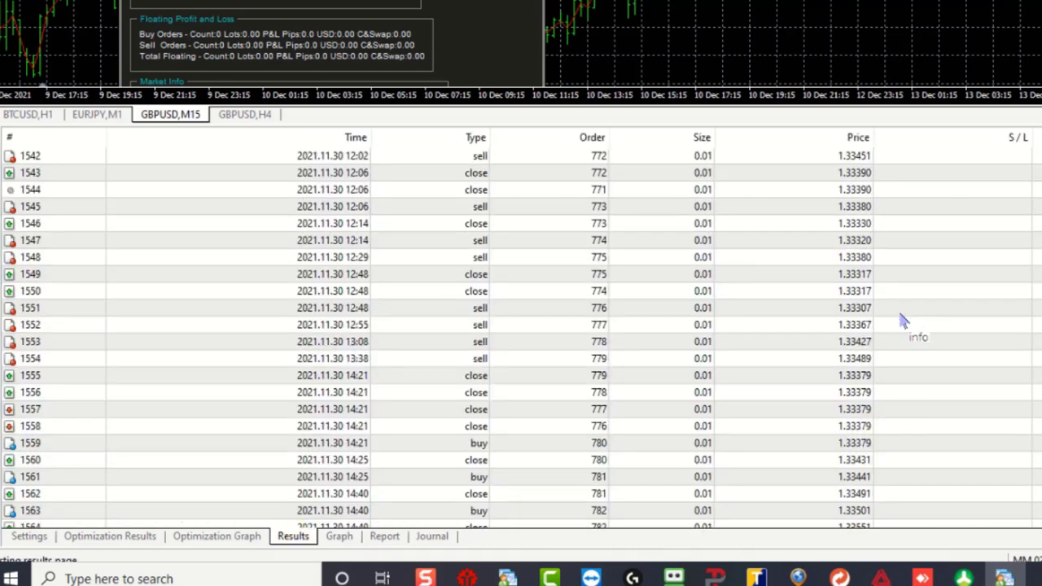
scroll(903, 322, up, 10)
scroll(814, 309, down, 6)
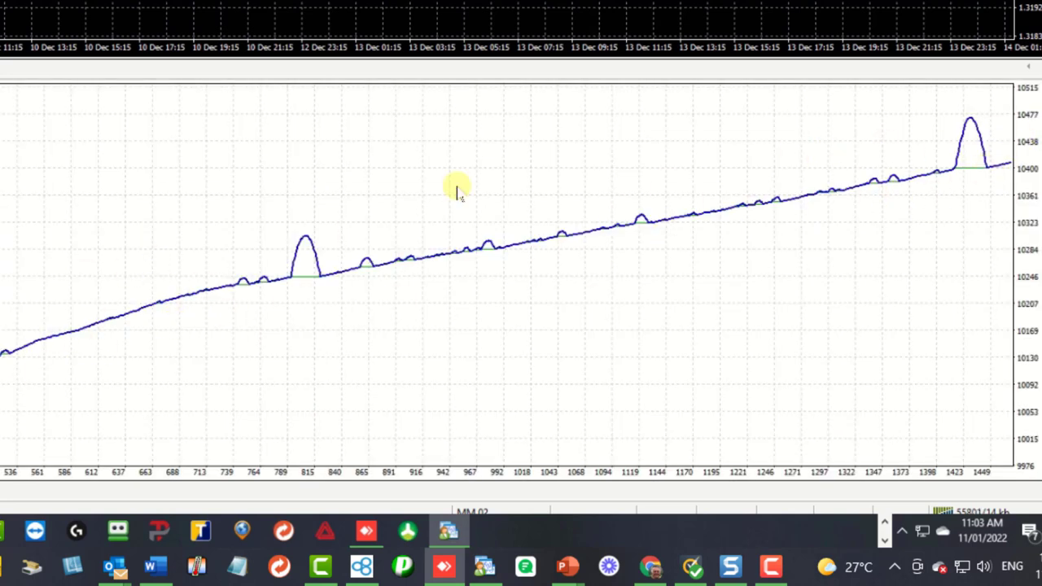
mouse_move(983, 132)
- Reopen the expert's input properties and unmark Price Gap Size for optimization
click(49, 510)
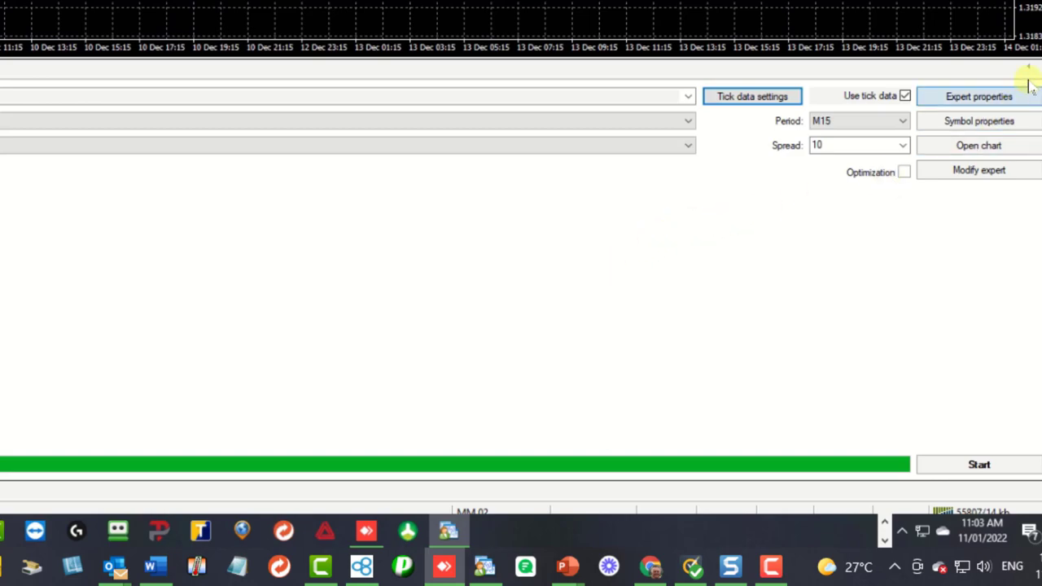
click(965, 98)
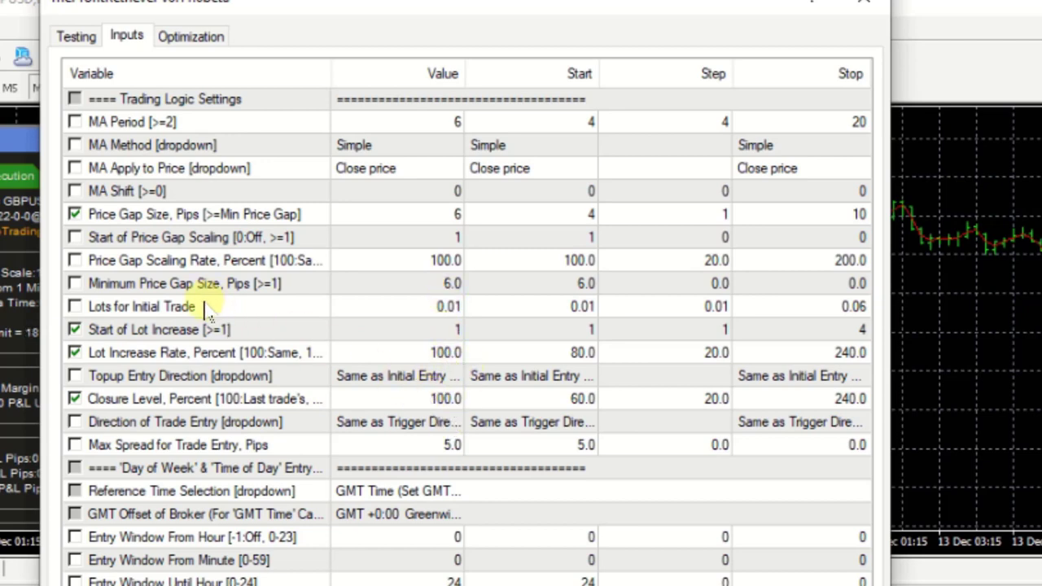
click(74, 215)
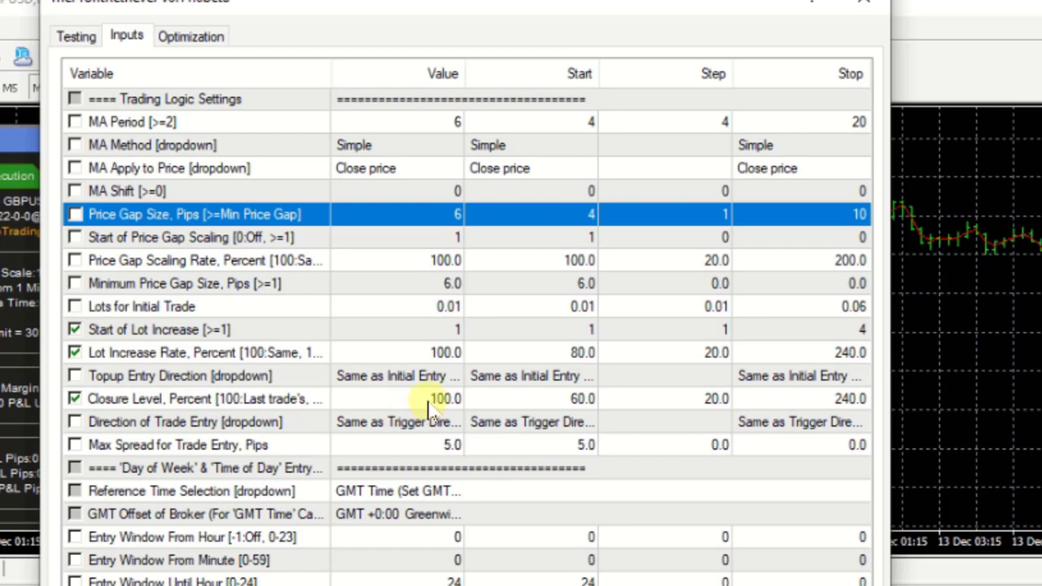
key(r)
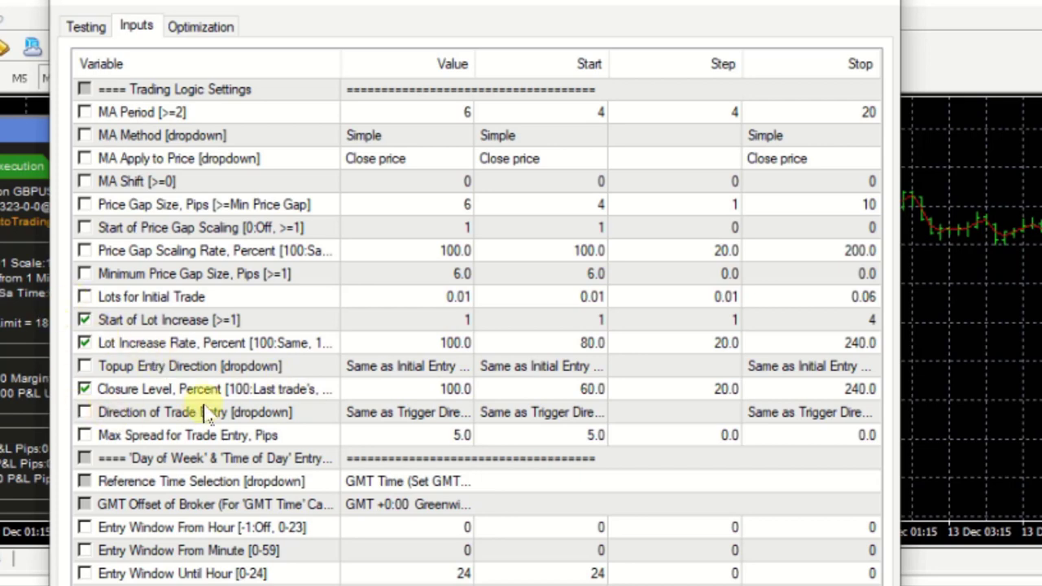
click(87, 205)
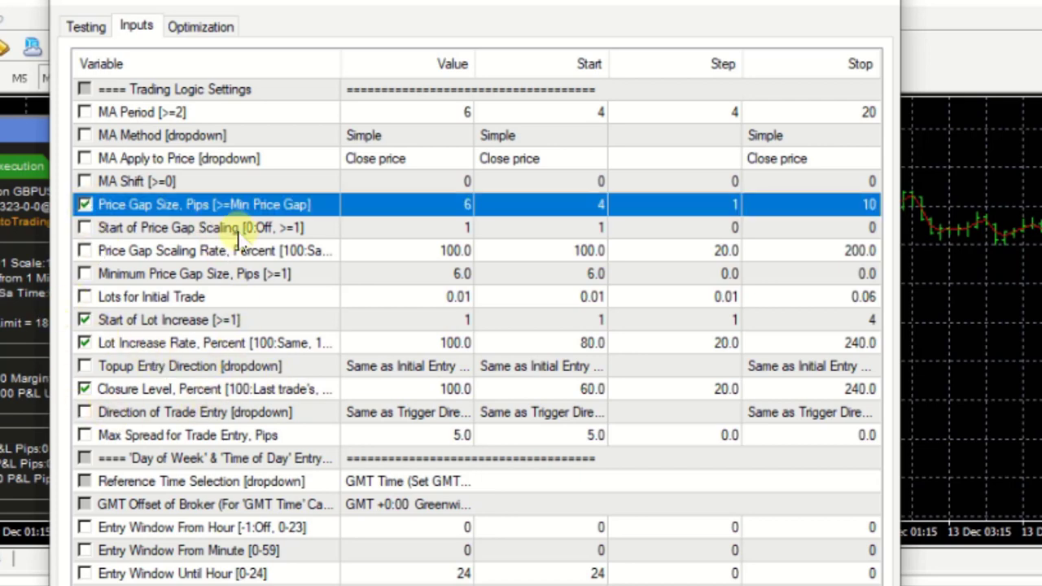
click(84, 205)
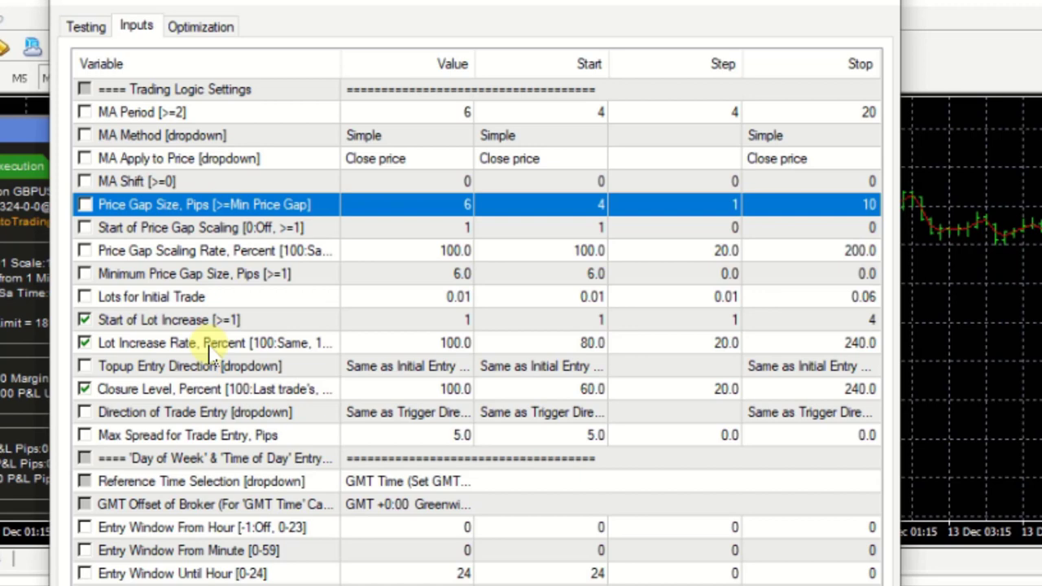
- Set the Lot Increase Rate value to 150 percent, accept the expert properties and rerun the backtest
double_click(448, 342)
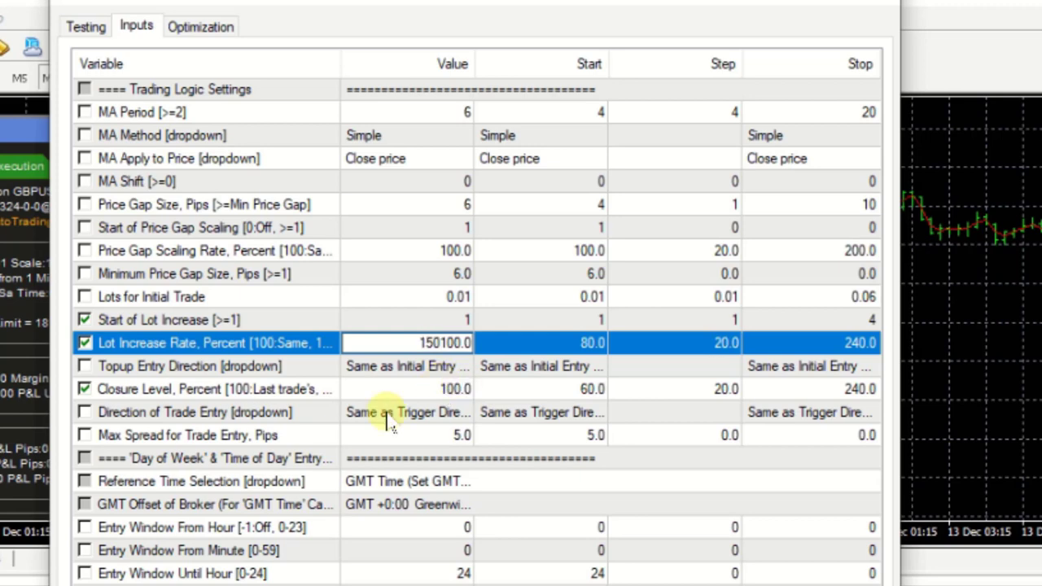
text(150)
key(Delete)
key(Delete)
key(Delete)
key(Delete)
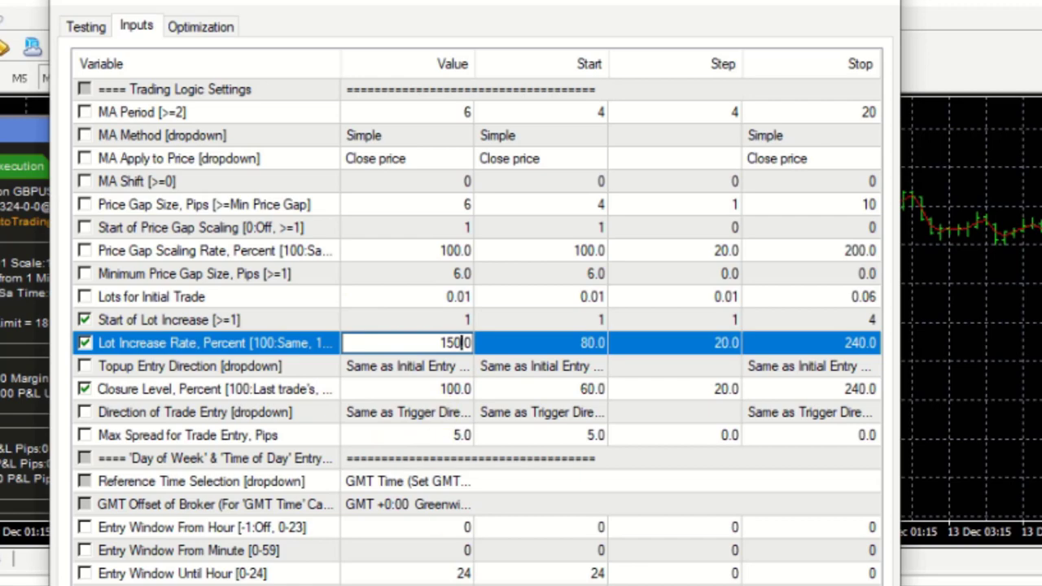
key(Return)
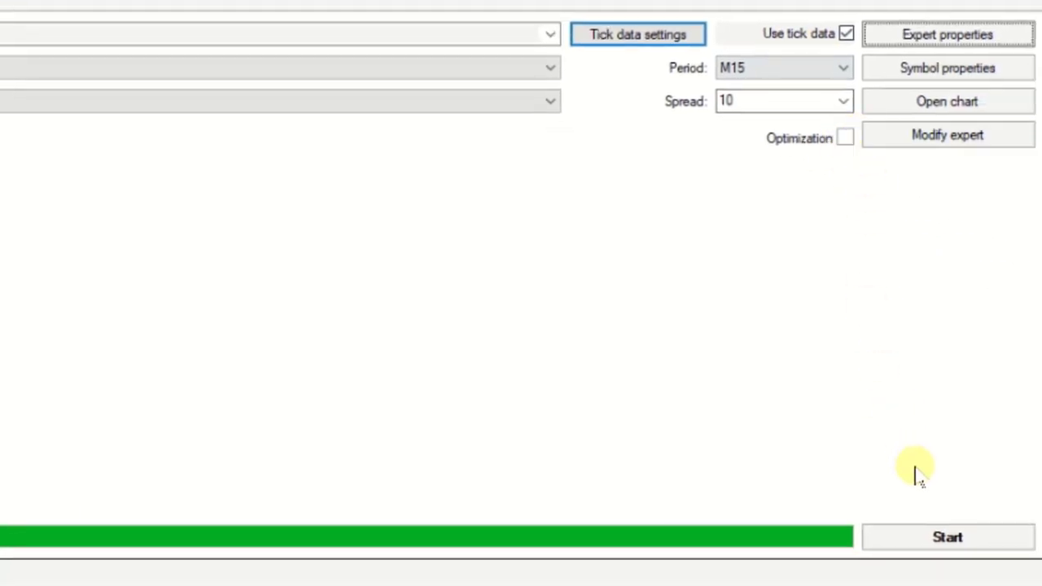
click(945, 544)
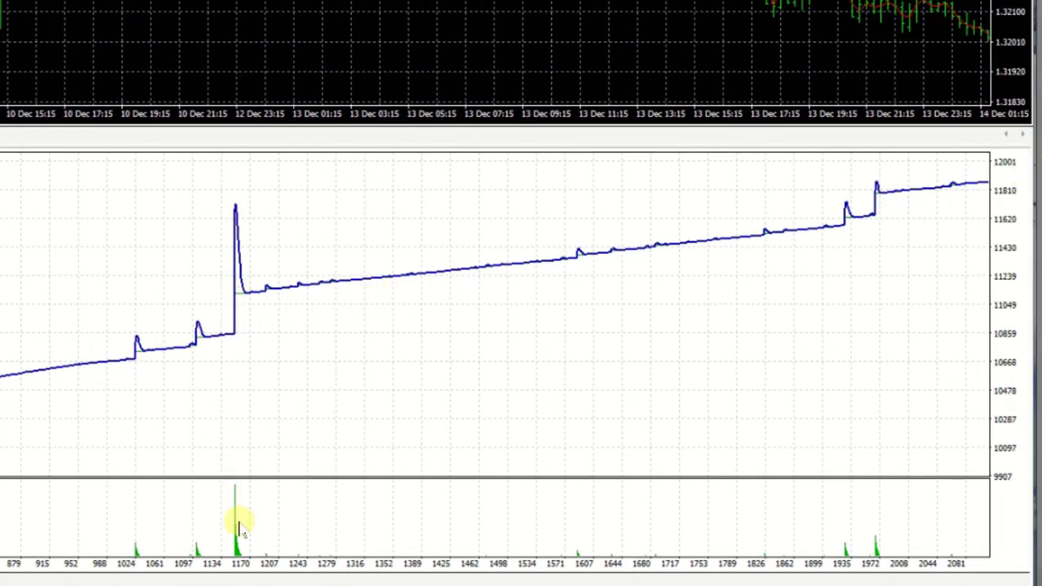
- Examine the largest lot-size spike on the balance graph and the trade group behind it, which scales up to 4.37 lots
mouse_move(236, 493)
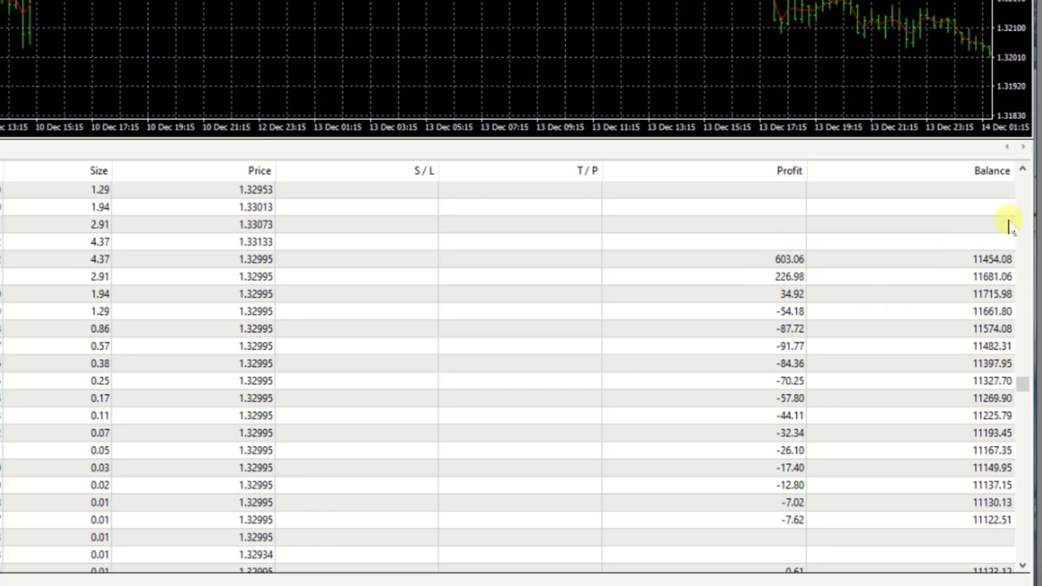
click(1023, 170)
click(1024, 170)
click(1024, 170)
click(1024, 170)
click(1023, 170)
click(1024, 170)
click(1024, 170)
click(1024, 170)
click(1024, 170)
click(1024, 171)
click(1023, 170)
click(1024, 170)
click(1024, 170)
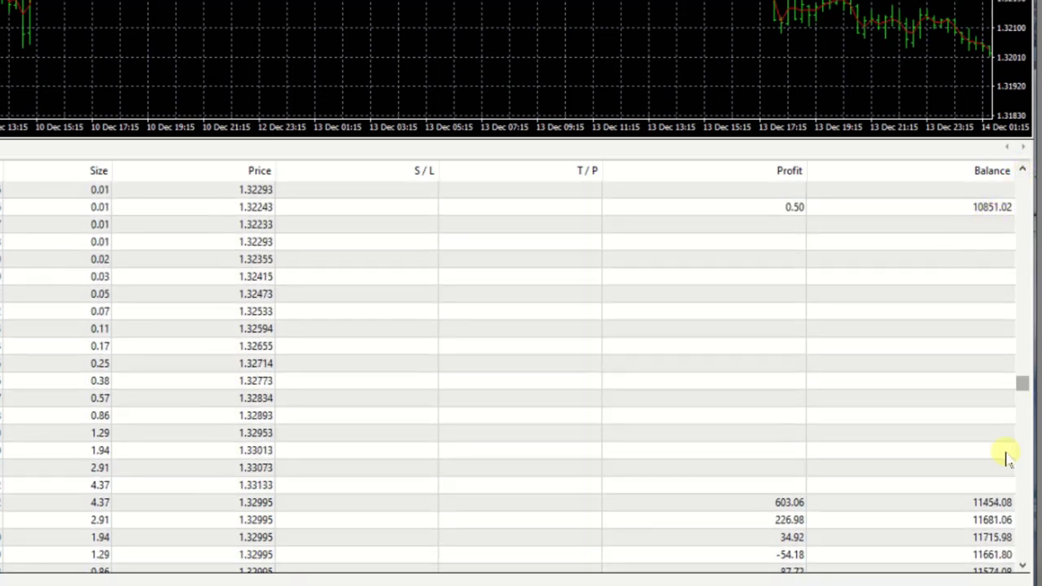
click(1024, 568)
scroll(1024, 568, down, 4)
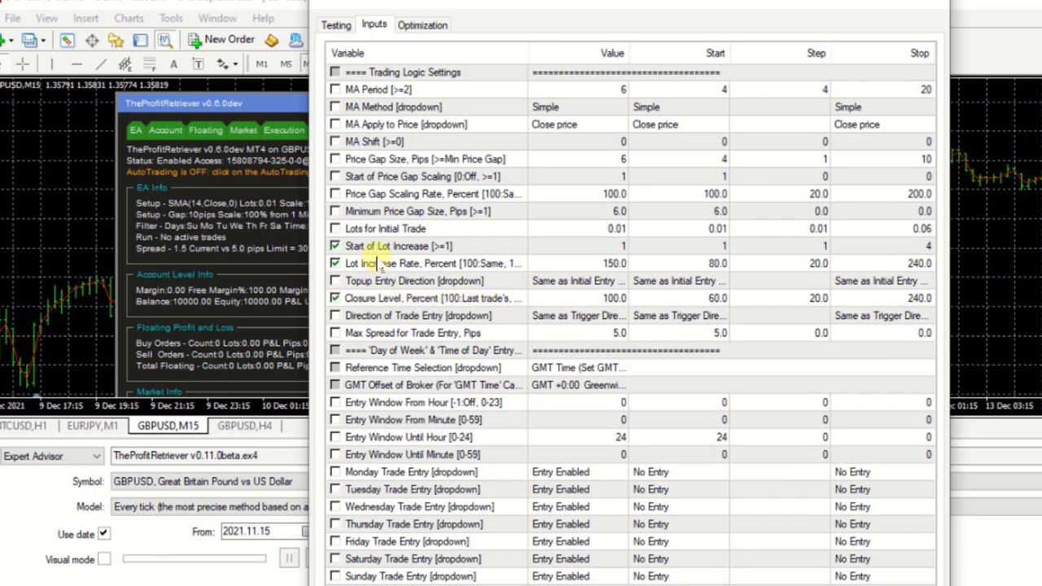
- Reopen the expert's input properties and unmark Lot Increase Rate for optimization
key(Return)
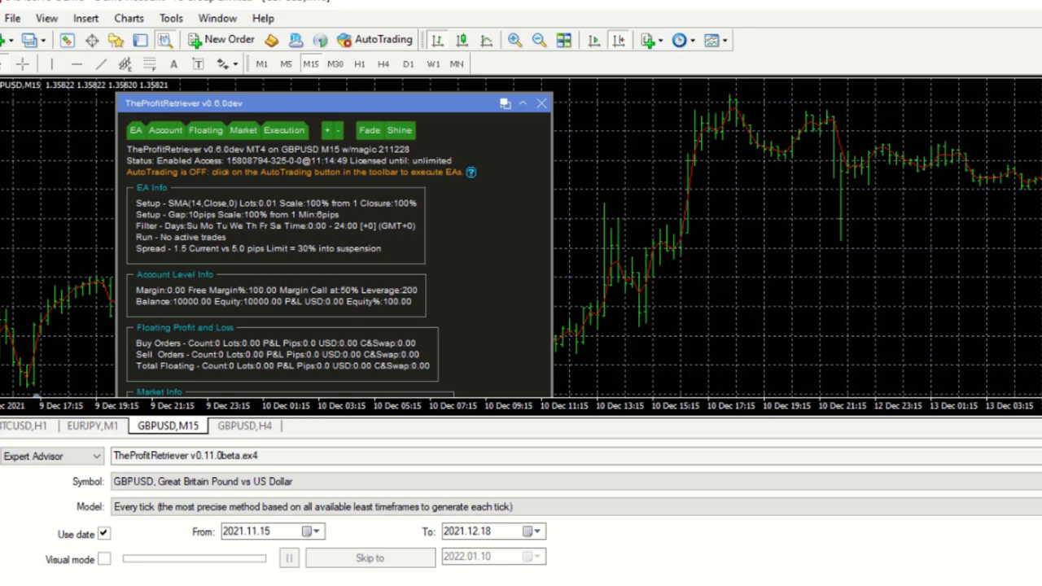
click(914, 321)
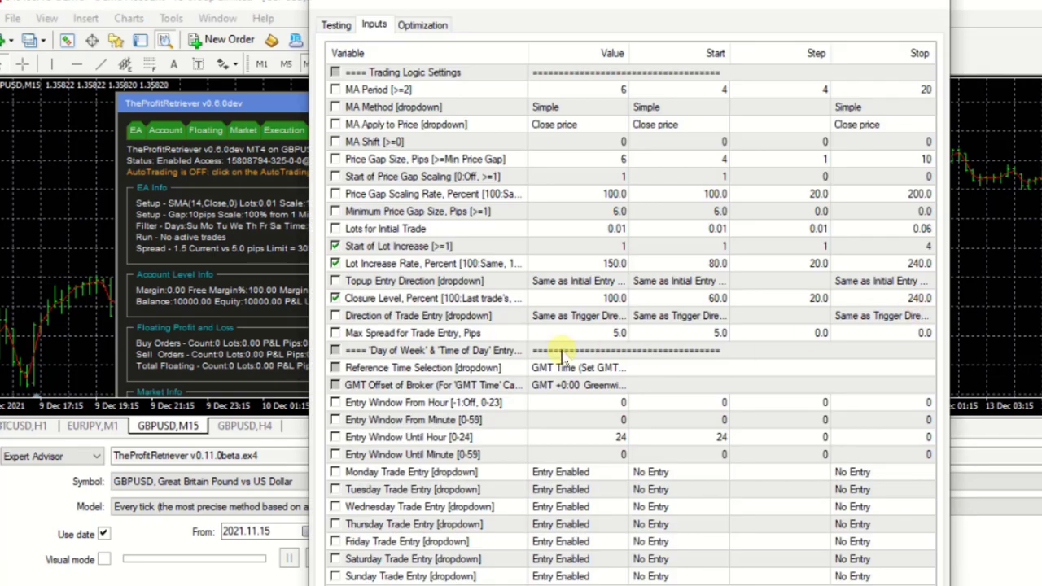
click(335, 264)
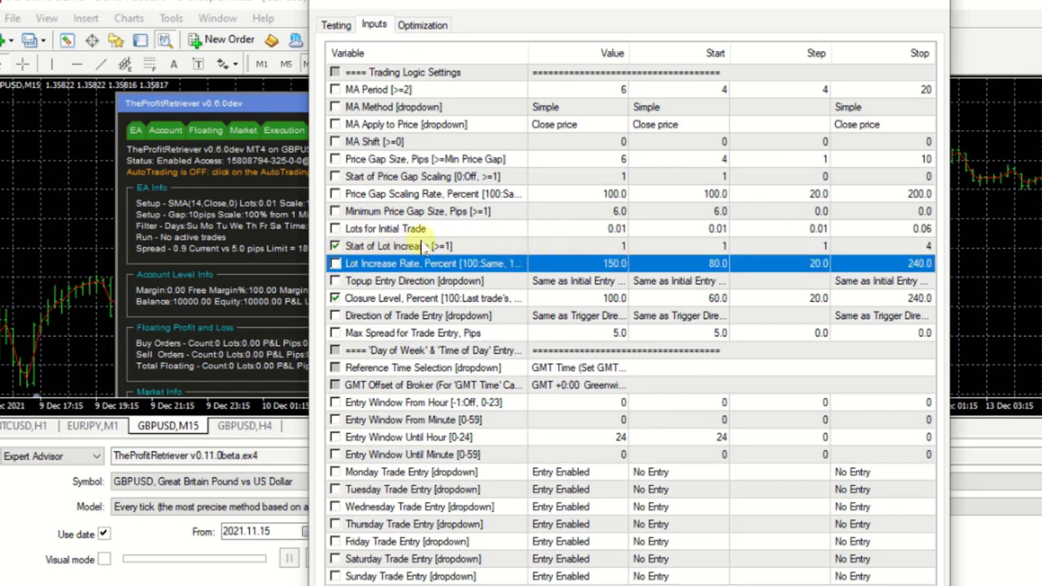
- Set the Start of Lot Increase value to 3, accept the expert properties and rerun the backtest
click(621, 246)
click(622, 247)
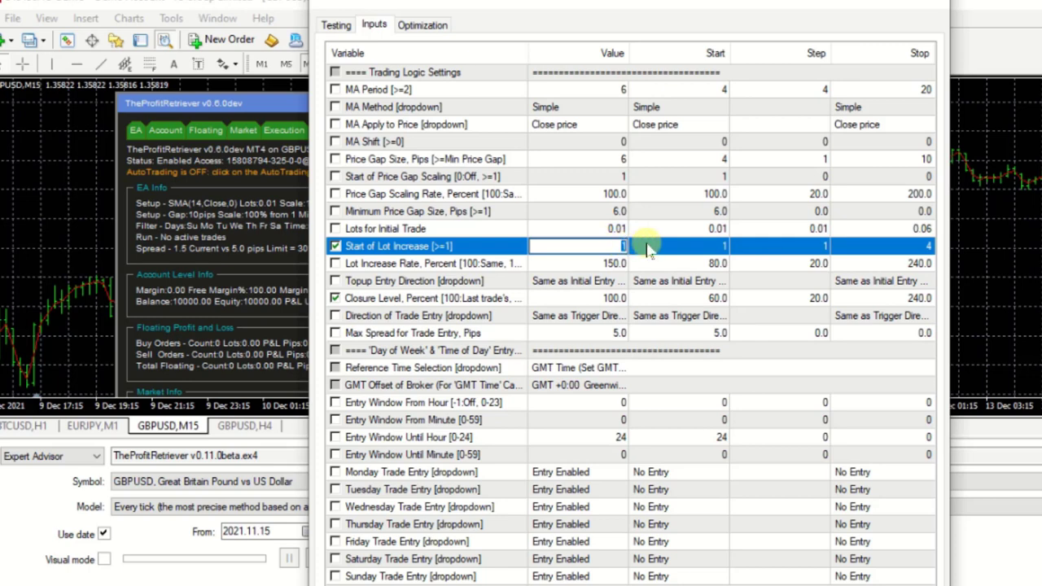
text(3)
click(658, 264)
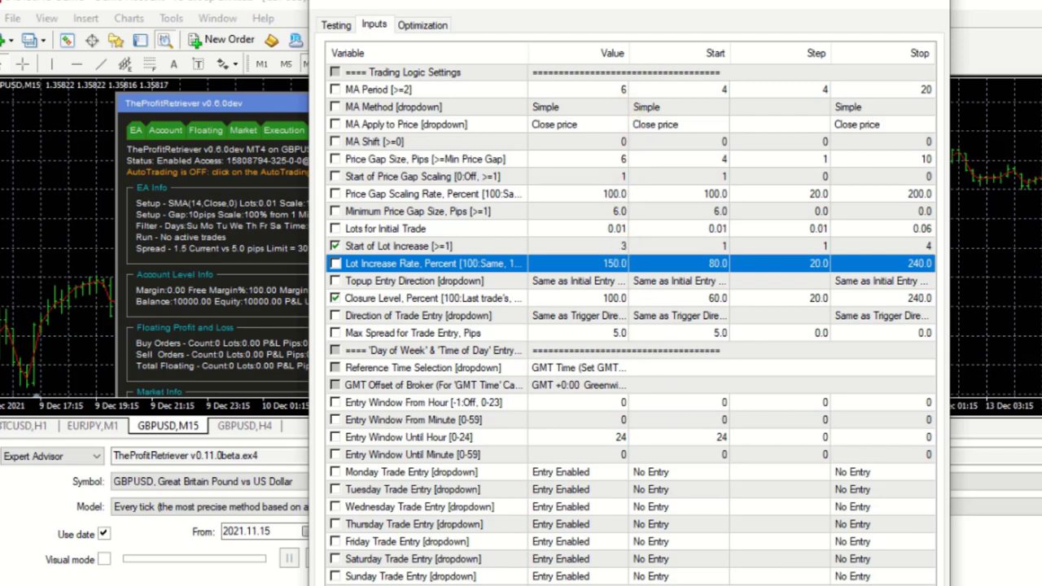
key(Return)
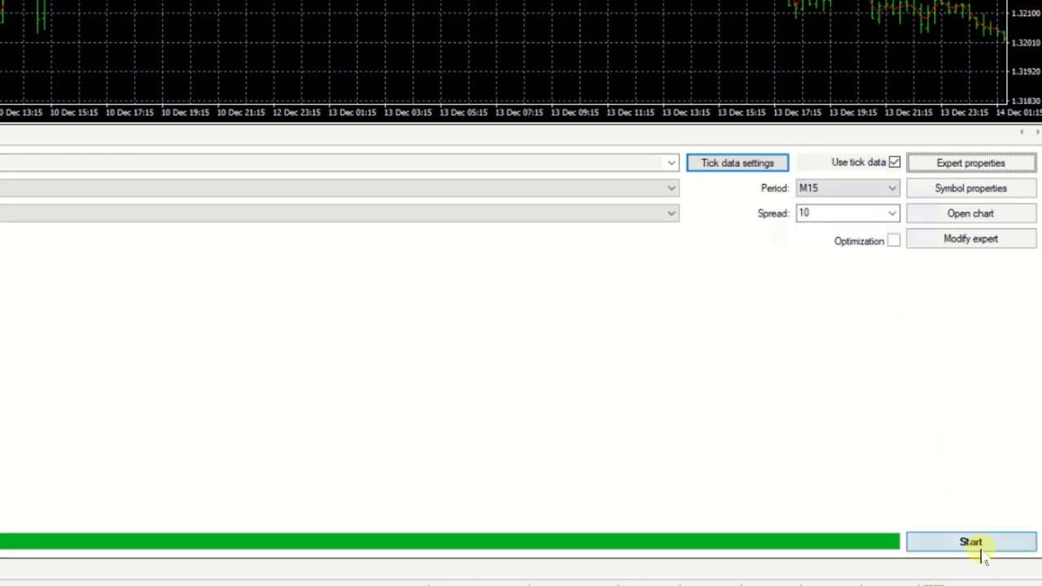
click(976, 547)
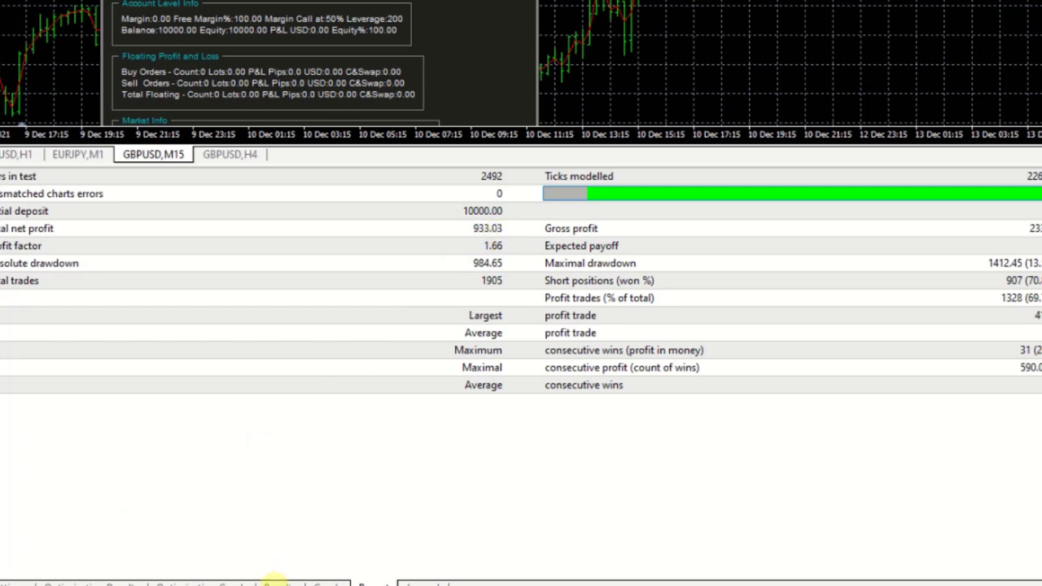
- Review the new balance graph and the trade results of orders 967 to 983
click(327, 583)
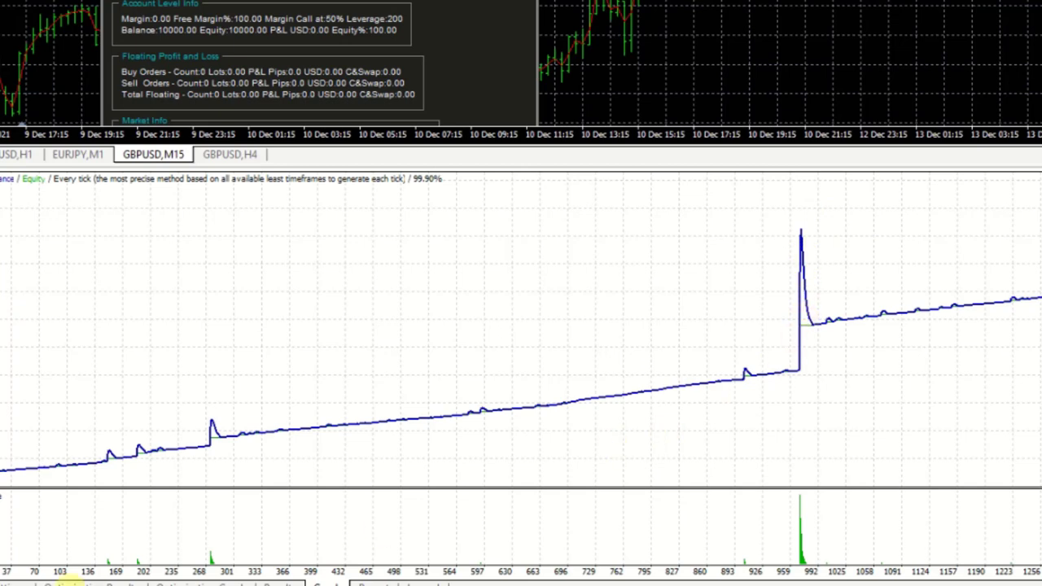
click(271, 584)
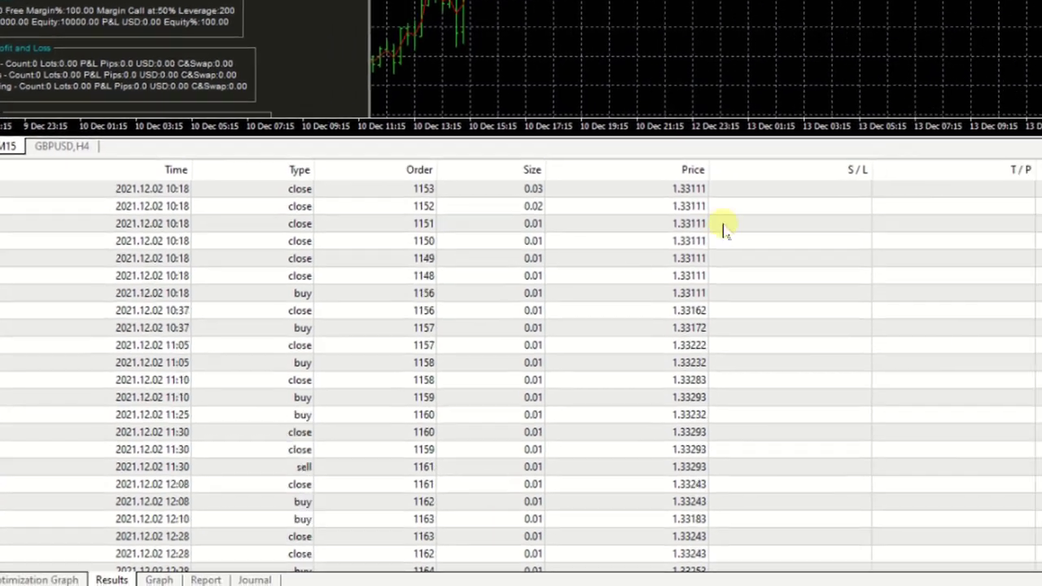
scroll(774, 245, up, 15)
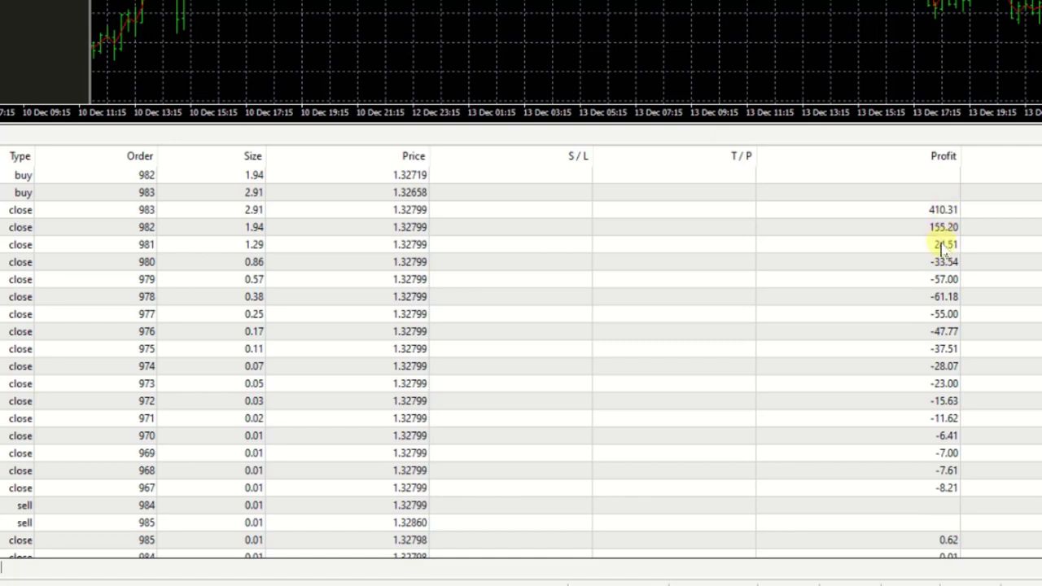
- Set the Closure Level value to 150 percent in the expert properties and rerun the backtest
click(33, 574)
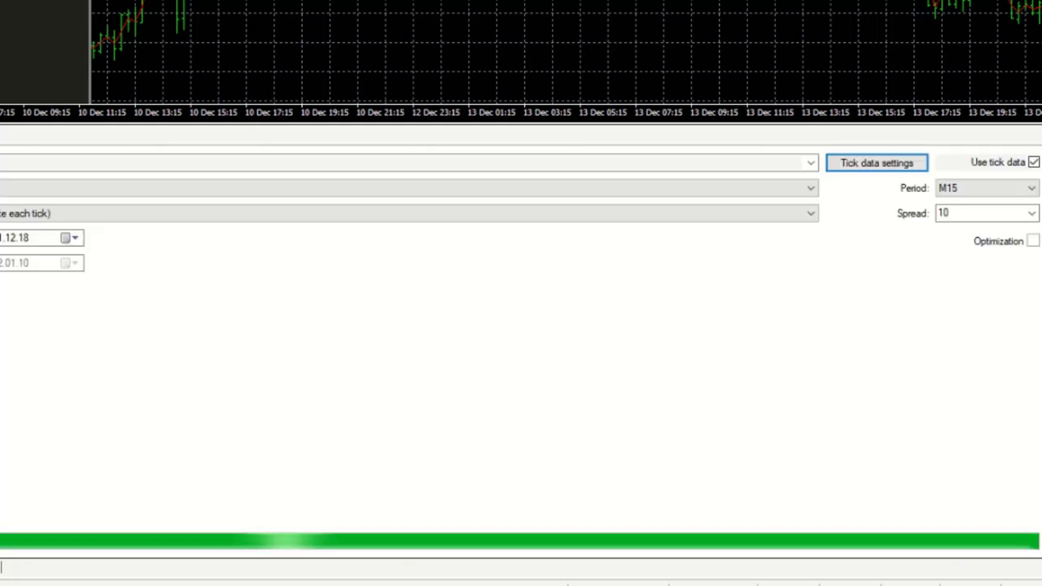
click(981, 173)
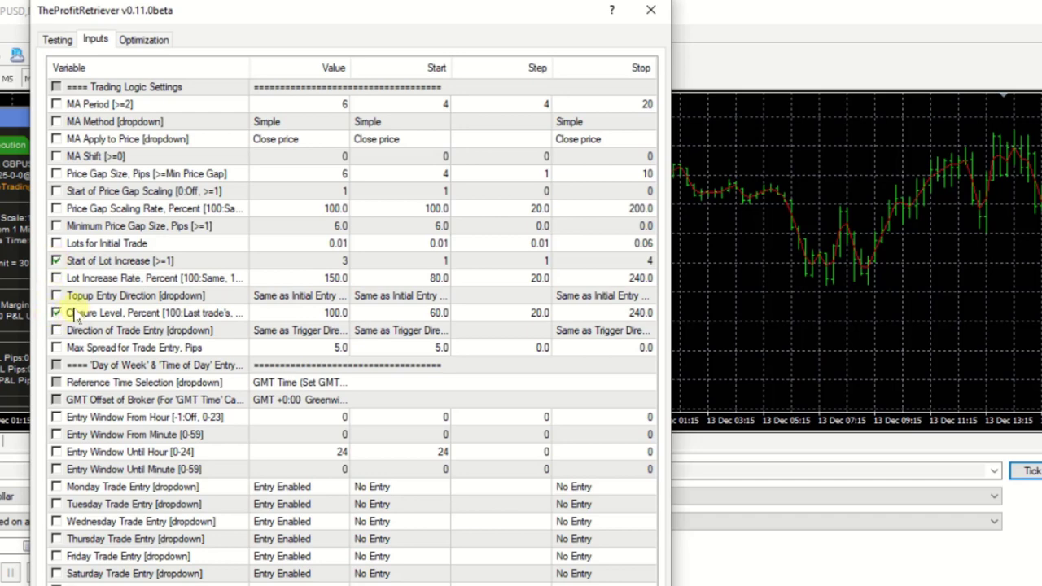
click(56, 260)
click(57, 260)
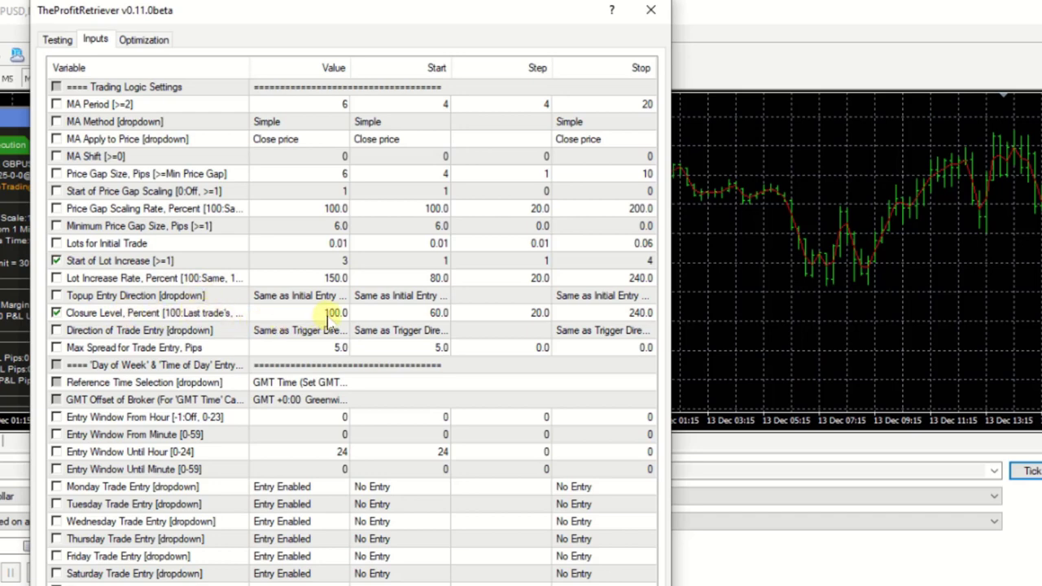
click(330, 313)
click(330, 313)
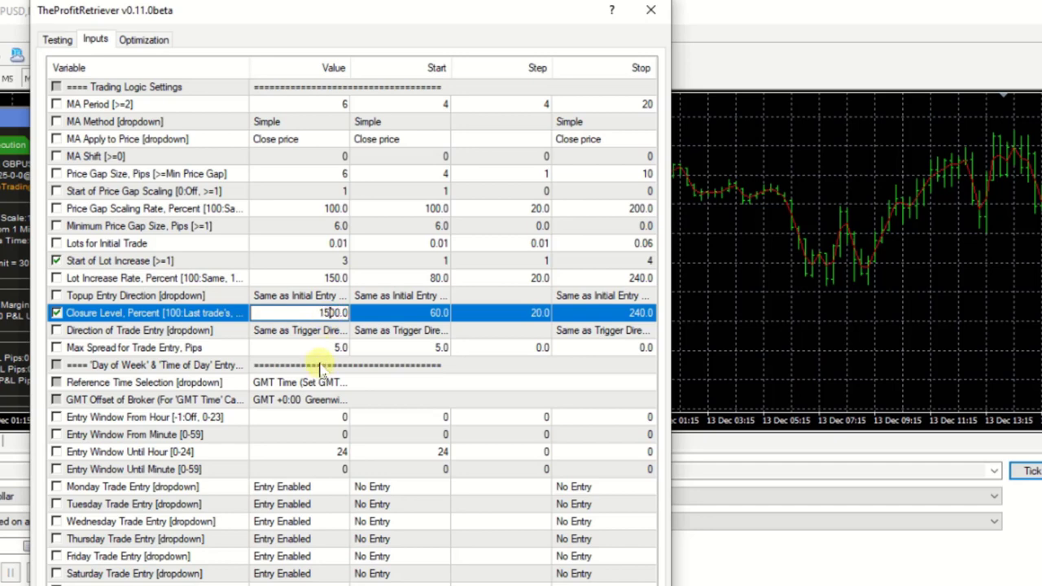
text(5)
key(Delete)
click(380, 352)
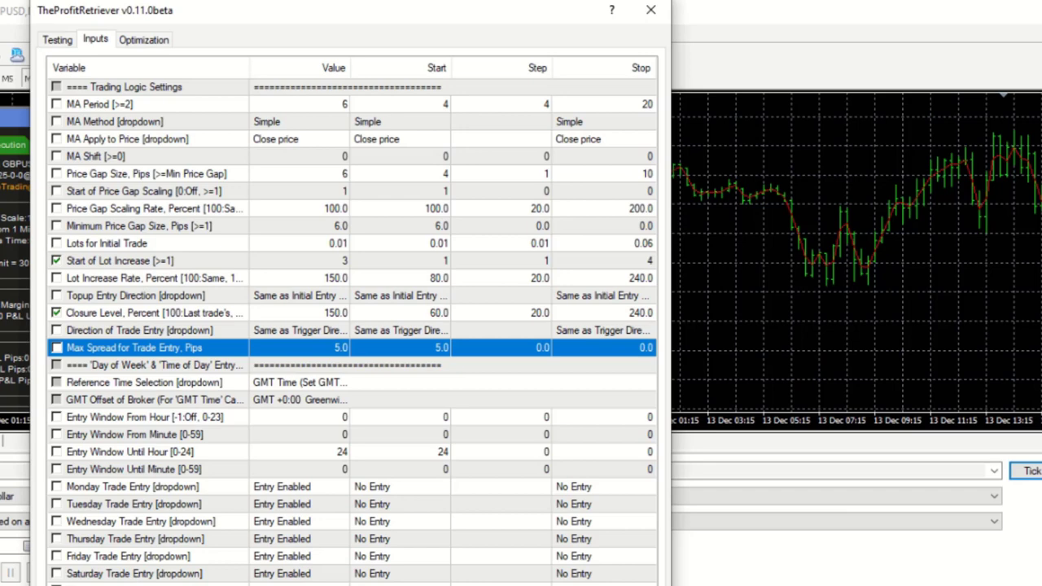
key(Escape)
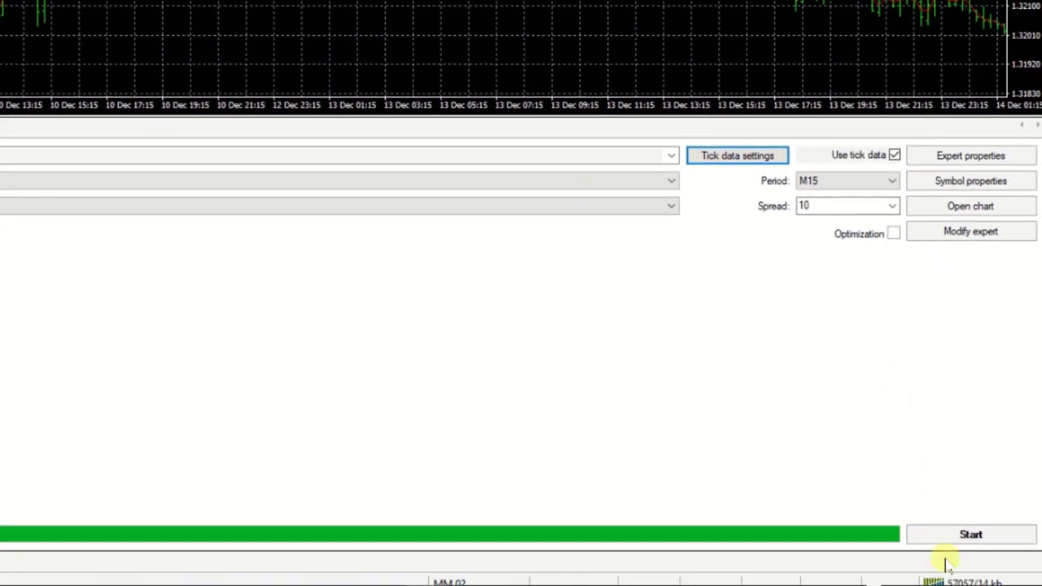
click(948, 534)
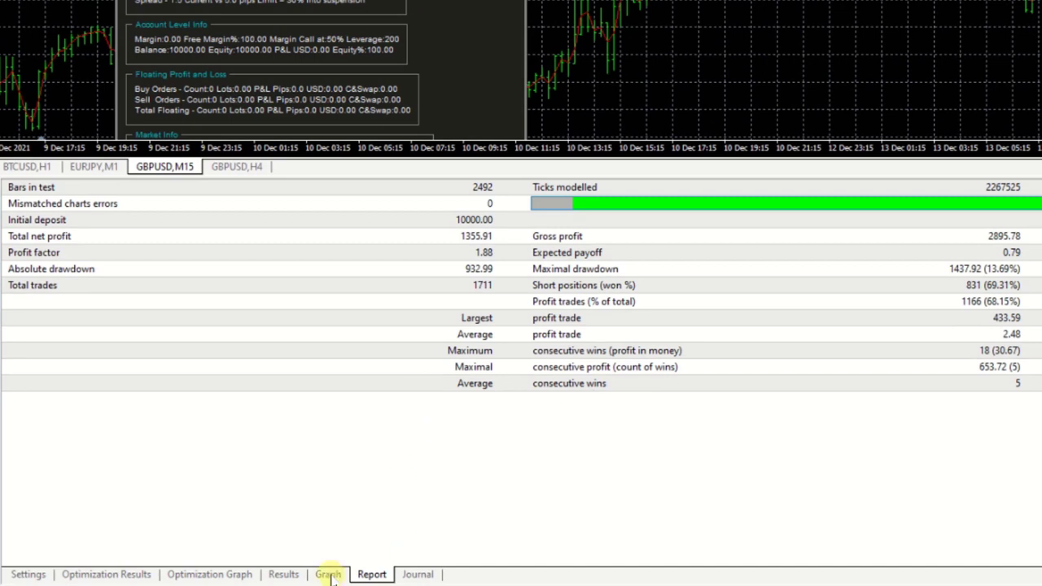
- Review the balance graph for the 150 percent closure level and bring up its list of trade results
click(328, 575)
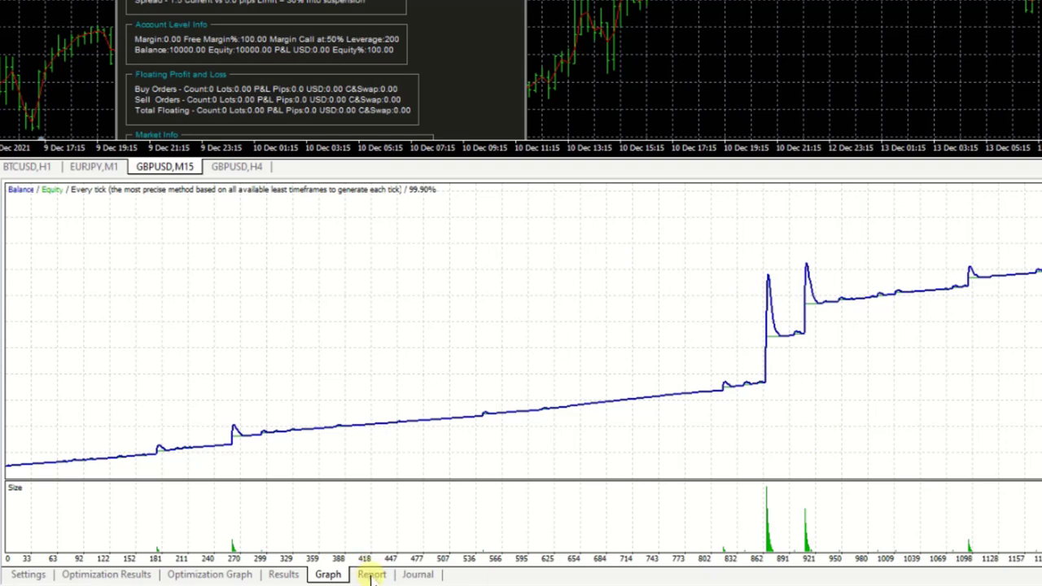
click(285, 574)
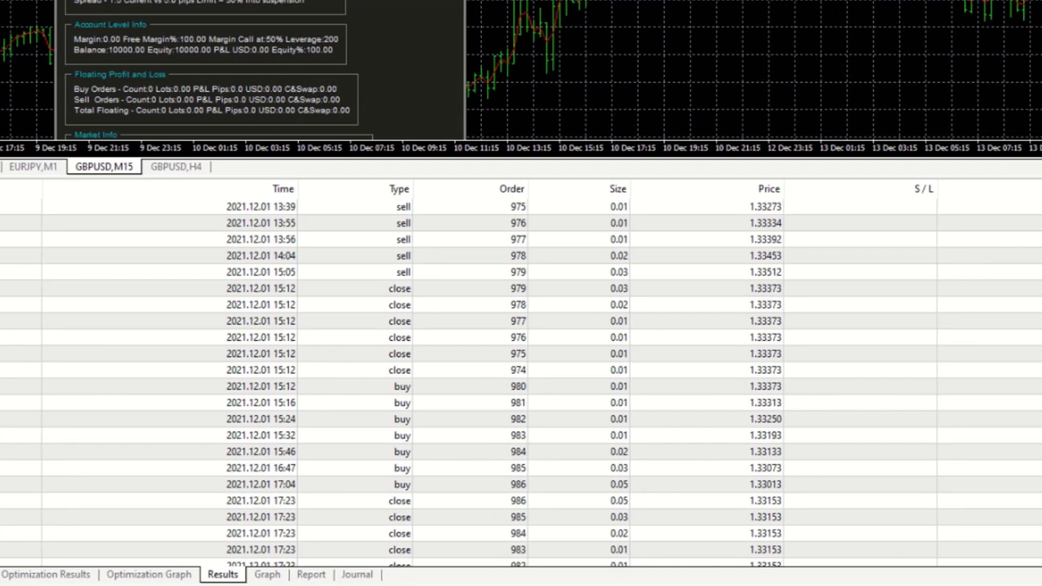
scroll(741, 367, up, 10)
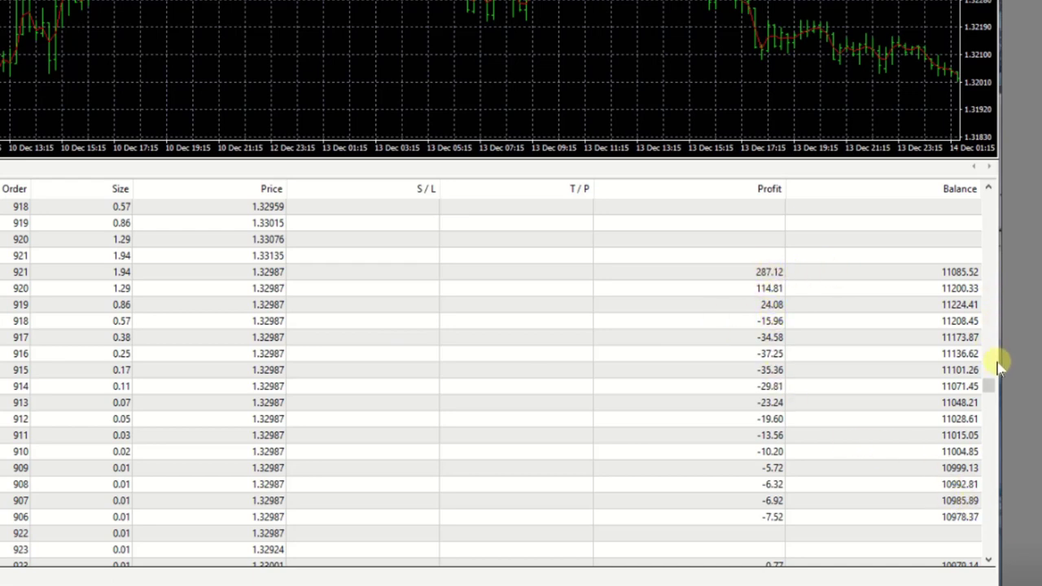
- Examine how the trade group of orders 906 to 921 opens and closes, including its lot sizes, profits and balance
click(988, 188)
click(989, 188)
click(988, 188)
click(989, 188)
click(988, 188)
click(988, 188)
click(989, 188)
click(989, 188)
click(989, 188)
click(989, 188)
click(988, 188)
click(989, 189)
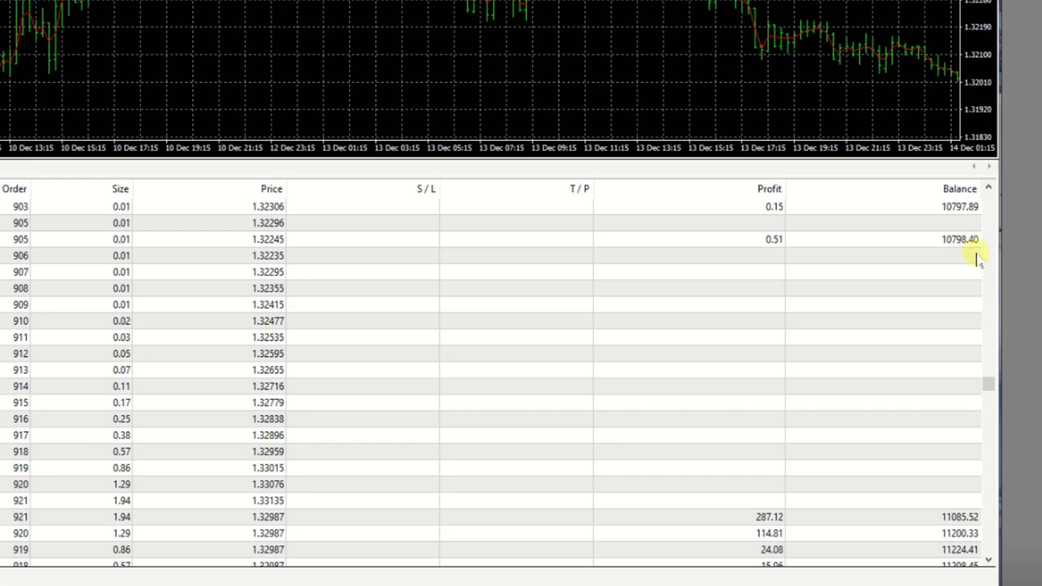
scroll(989, 389, down, 3)
scroll(989, 388, down, 3)
scroll(989, 385, up, 5)
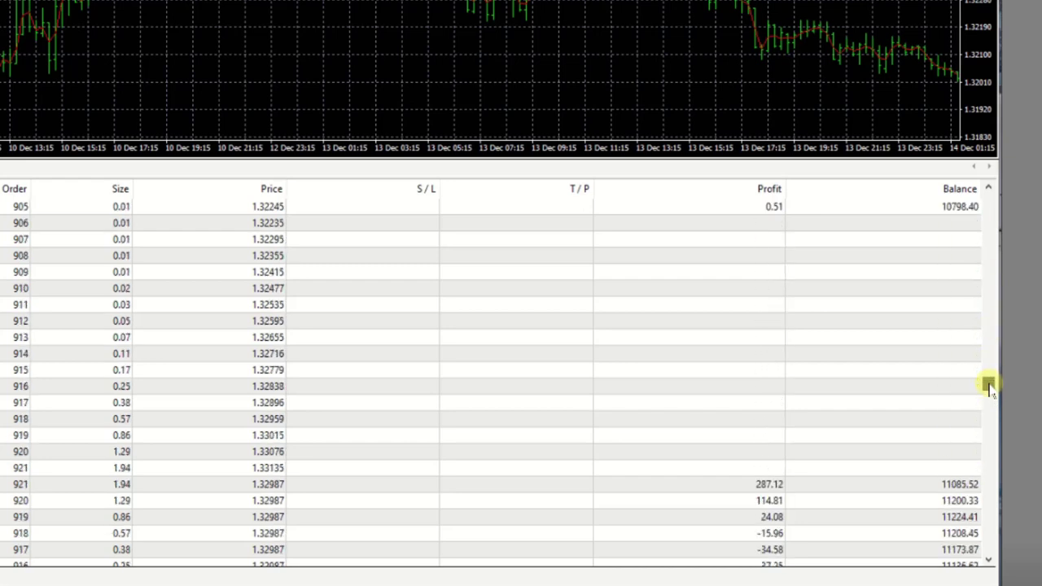
drag(988, 562, 986, 547)
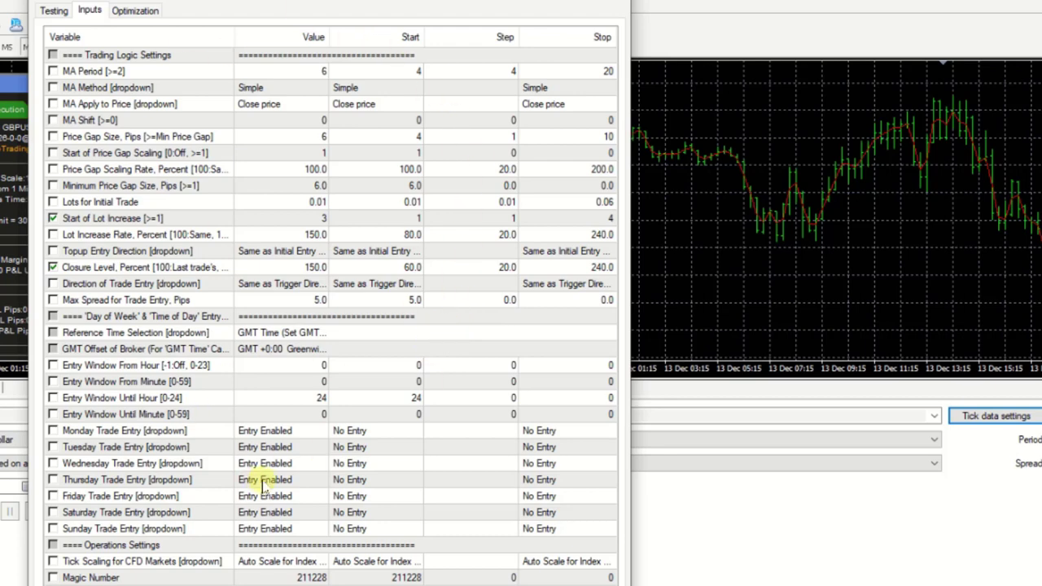
- Mark MA Period and Price Gap Size for optimization, with the gap size's step set to 2 and its stop to 20
click(53, 71)
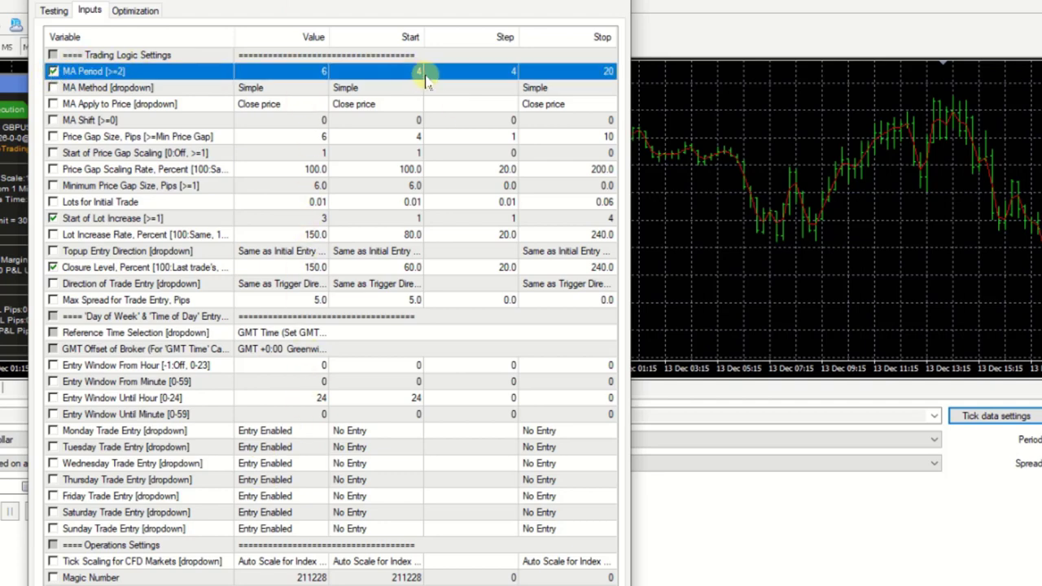
click(53, 137)
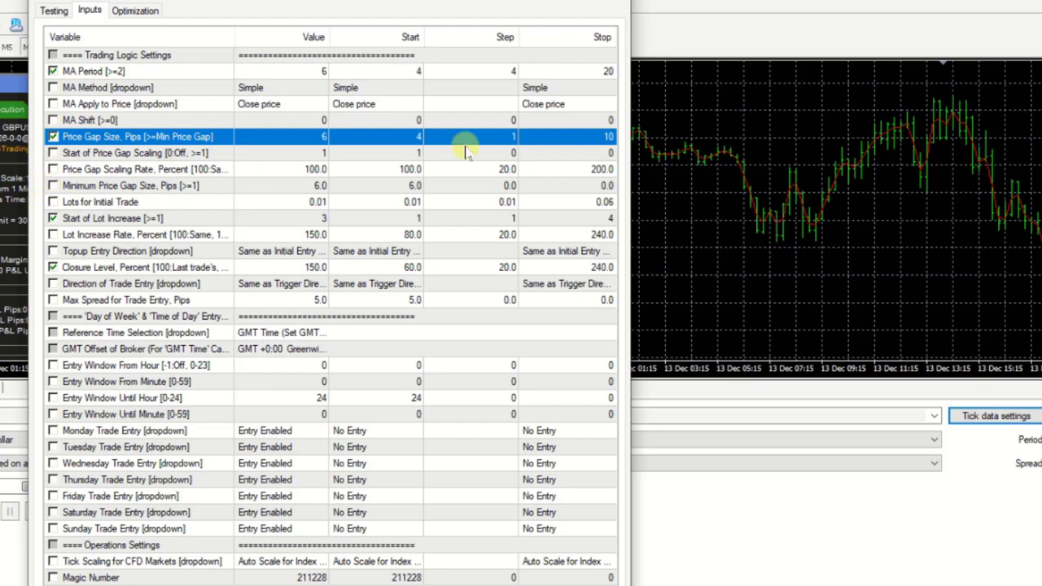
click(603, 137)
key(BackSpace)
text(20)
click(510, 138)
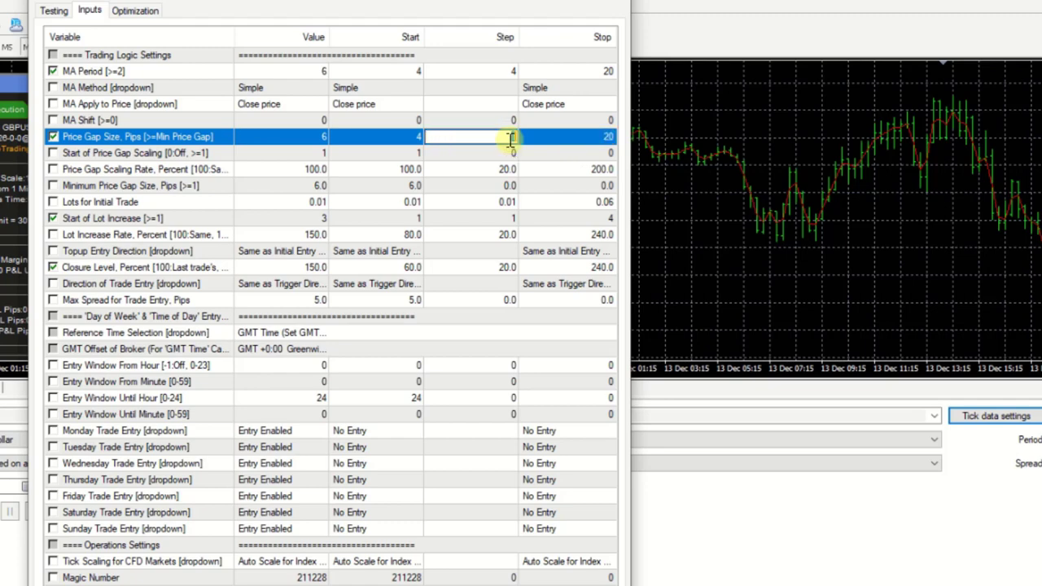
text(2)
click(537, 151)
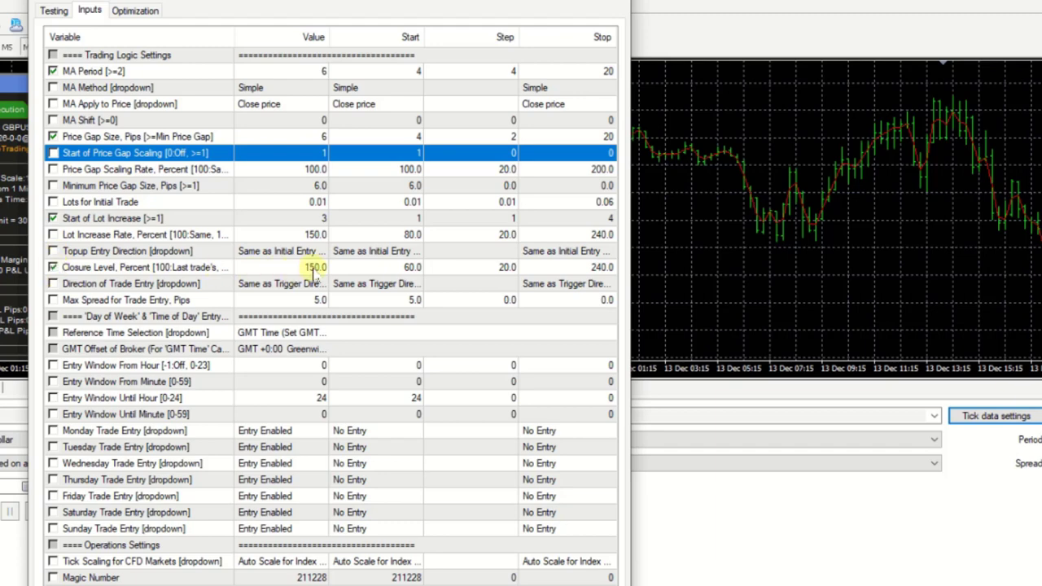
- Mark Lot Increase Rate for optimization as well
click(52, 235)
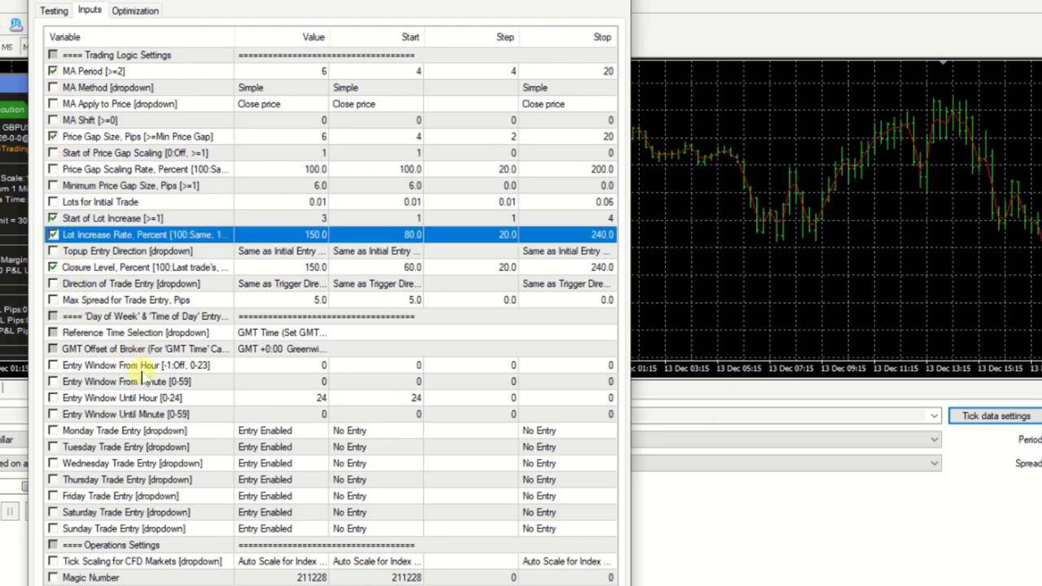
click(216, 301)
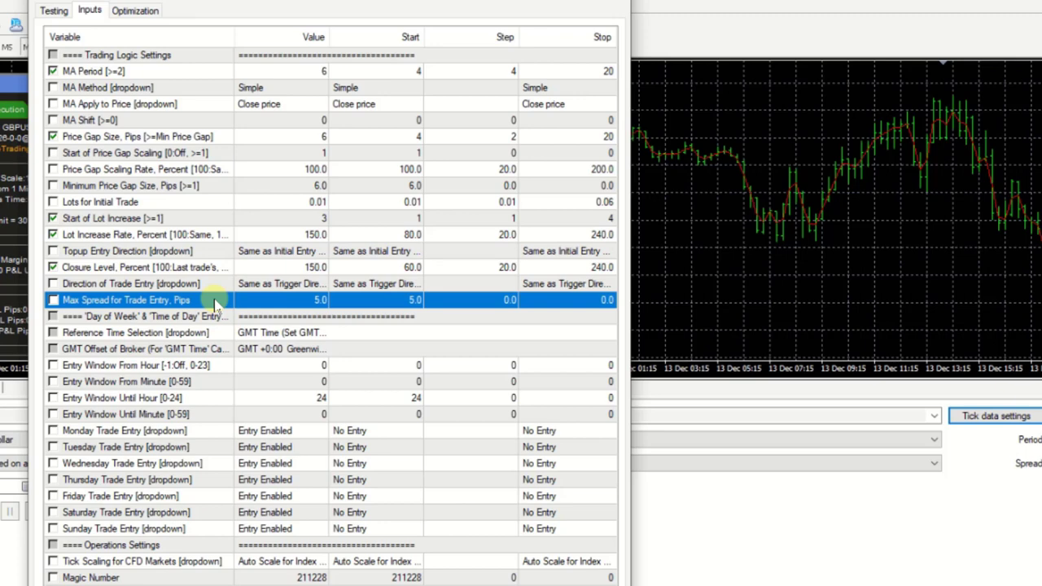